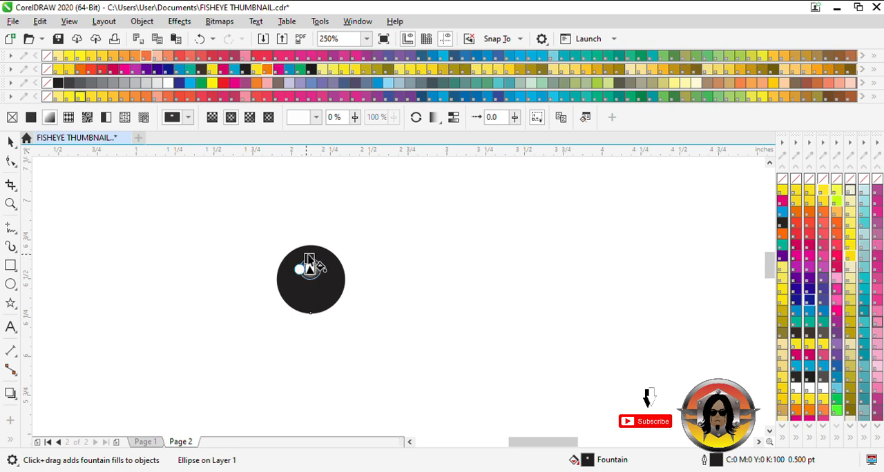
Enlarge the black circle's radial fountain fill so a white highlight fades to black across its upper part.
drag(310, 259, 311, 243)
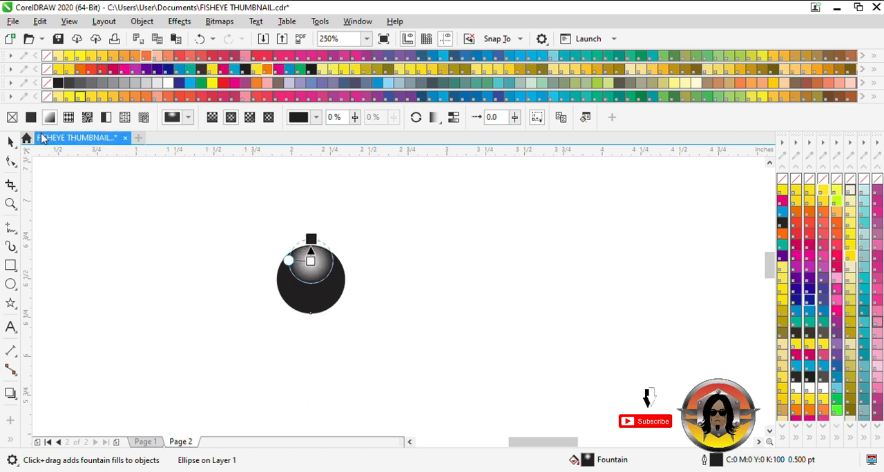
click(9, 142)
Duplicate the shaded sphere sideways and repeat the copy to build an evenly spaced row of ten spheres.
scroll(185, 299, down, 4)
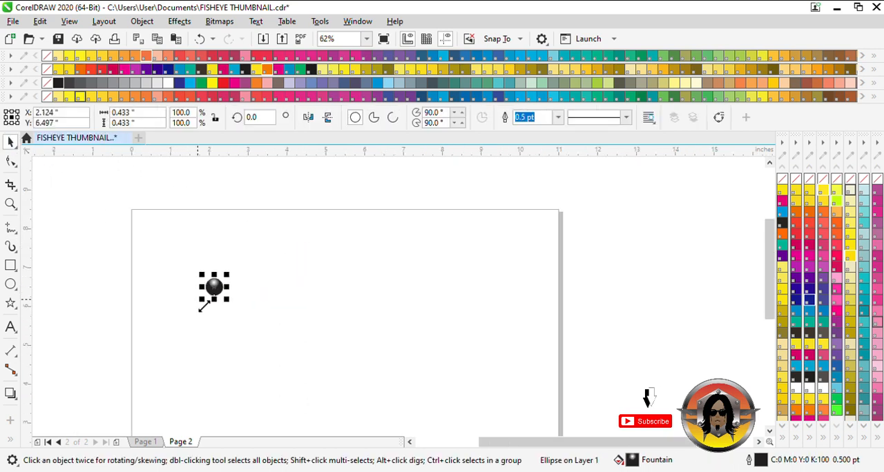
drag(215, 287, 235, 295)
key(ctrl+r)
key(ctrl+r)
key(ctrl+r)
key(ctrl+r)
key(ctrl+r)
key(ctrl+r)
key(ctrl+r)
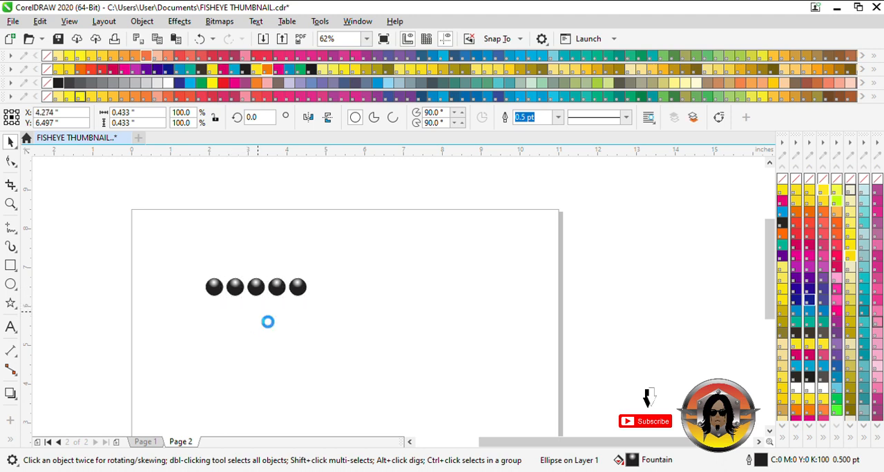
drag(171, 262, 438, 326)
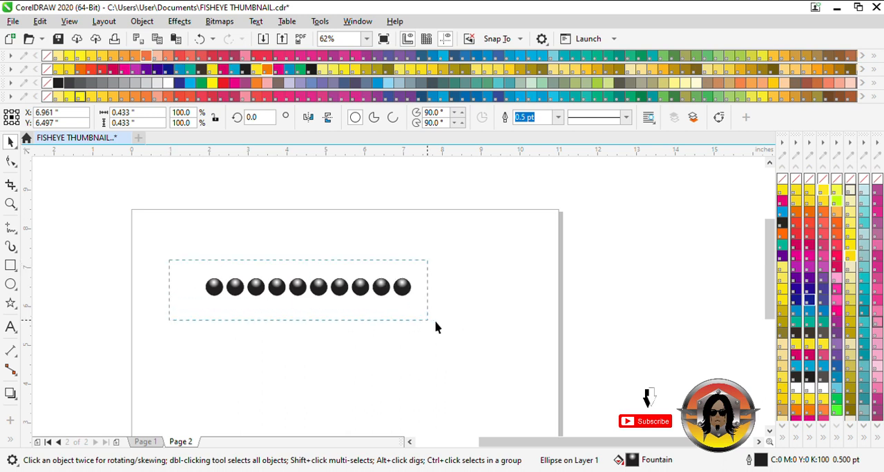
shift+click(361, 287)
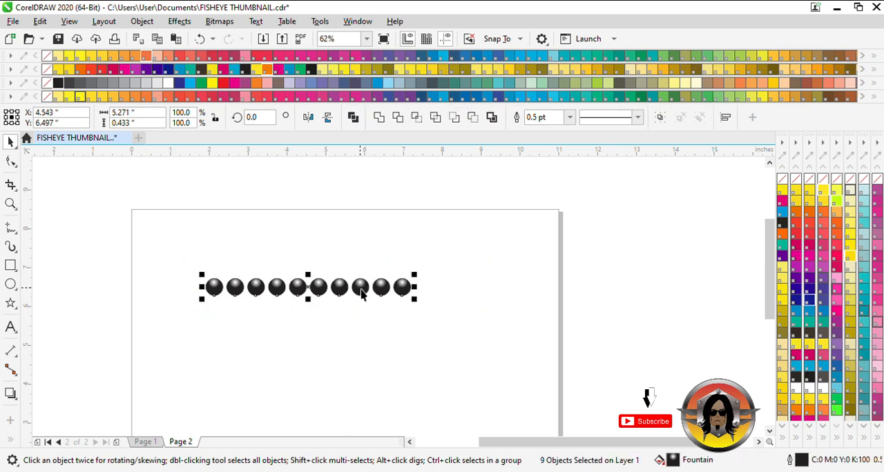
drag(361, 293, 367, 304)
key(ctrl+z)
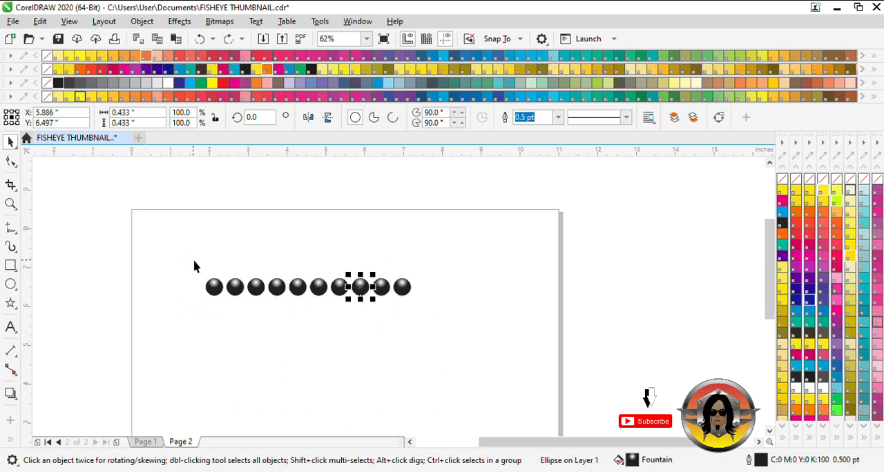
Duplicate the whole row of ten spheres downward and repeat the copy until the grid has eight rows.
drag(187, 261, 450, 338)
drag(381, 289, 381, 310)
key(ctrl+r)
key(ctrl+r)
key(ctrl+r)
key(ctrl+r)
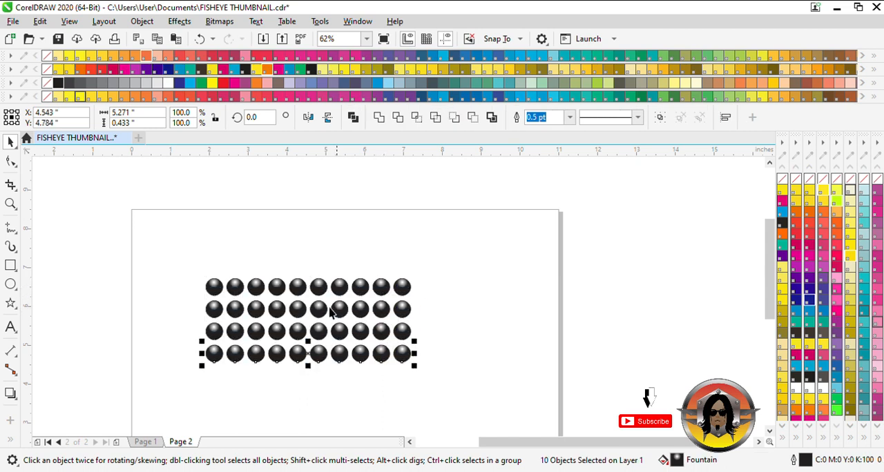
scroll(285, 293, right, 1)
scroll(285, 293, down, 2)
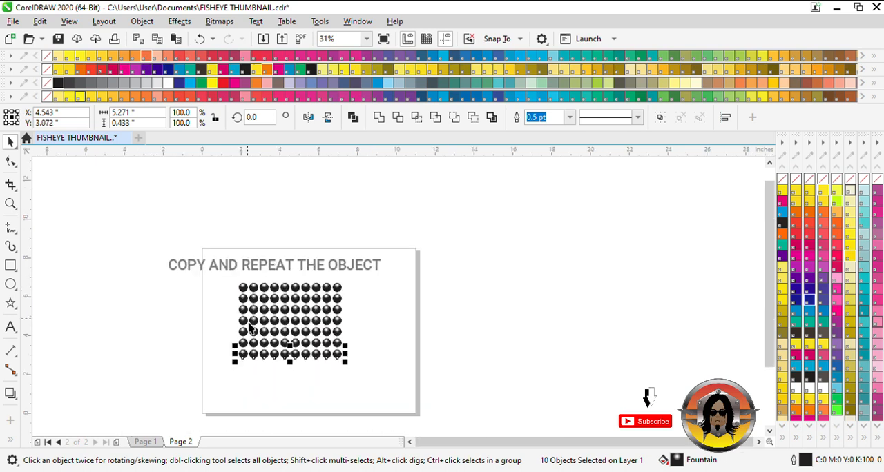
key(ctrl+r)
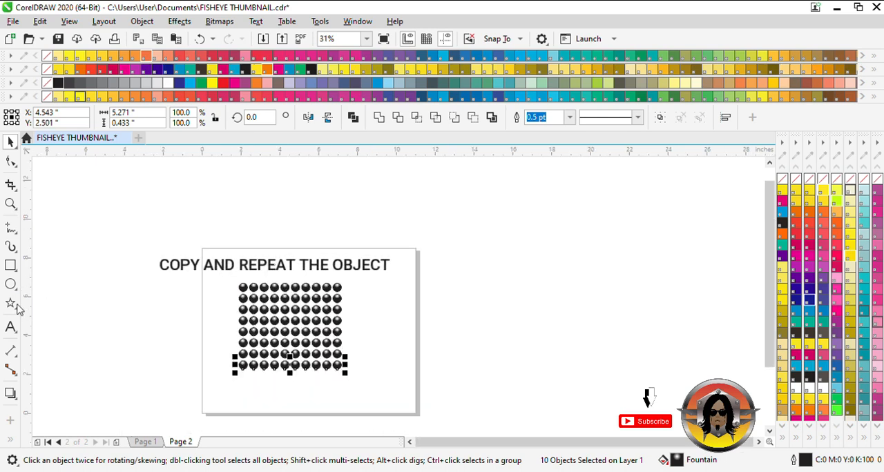
Select all the spheres in the grid and group them into one object.
click(217, 277)
drag(216, 270, 250, 313)
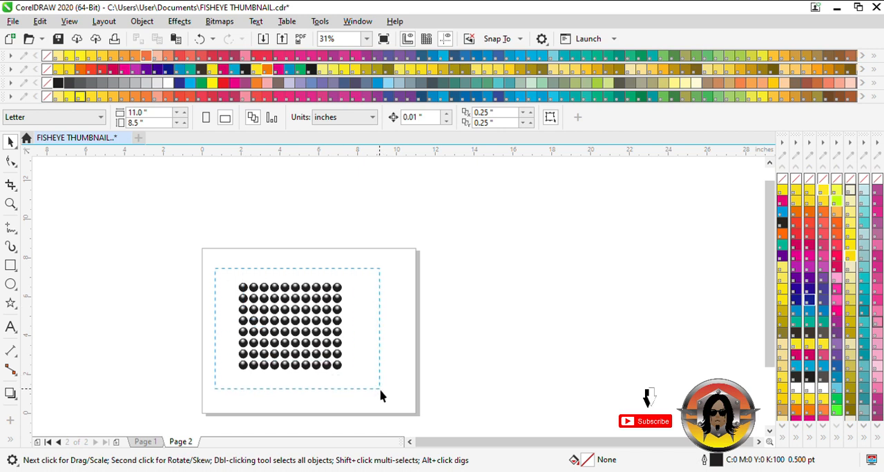
drag(380, 396, 380, 396)
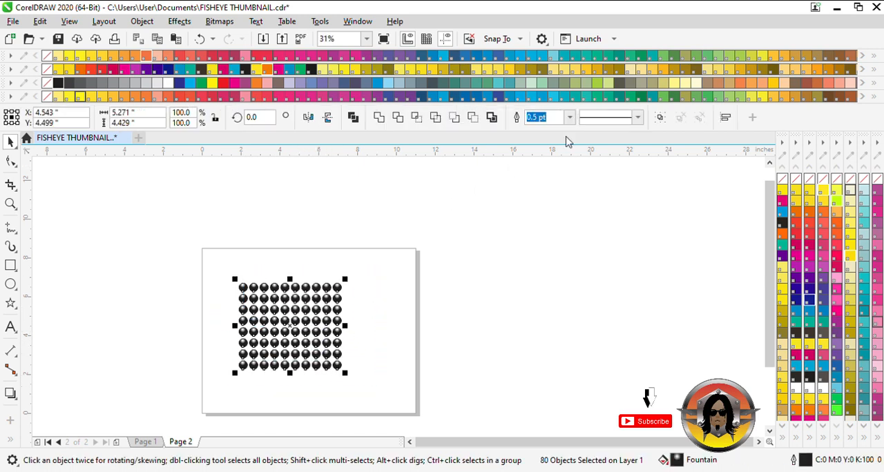
click(661, 122)
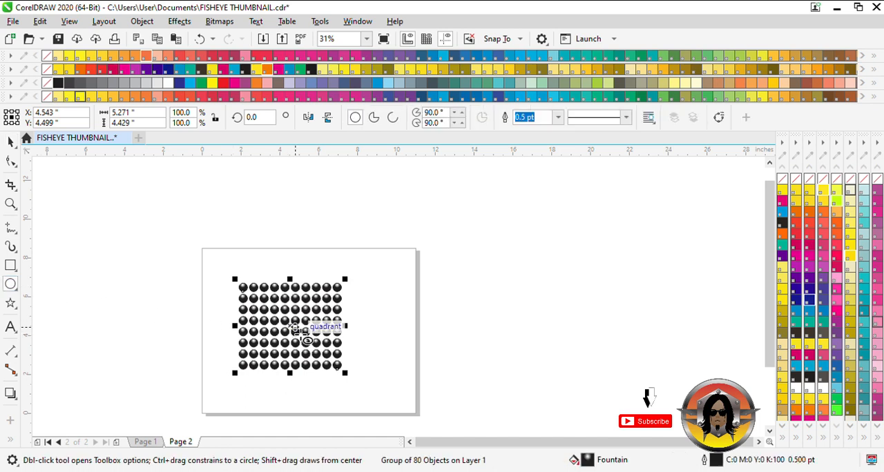
Draw an unfilled circle about 3.4 inches across over the grouped sphere grid and centre it on the grid.
drag(295, 331, 268, 303)
click(10, 141)
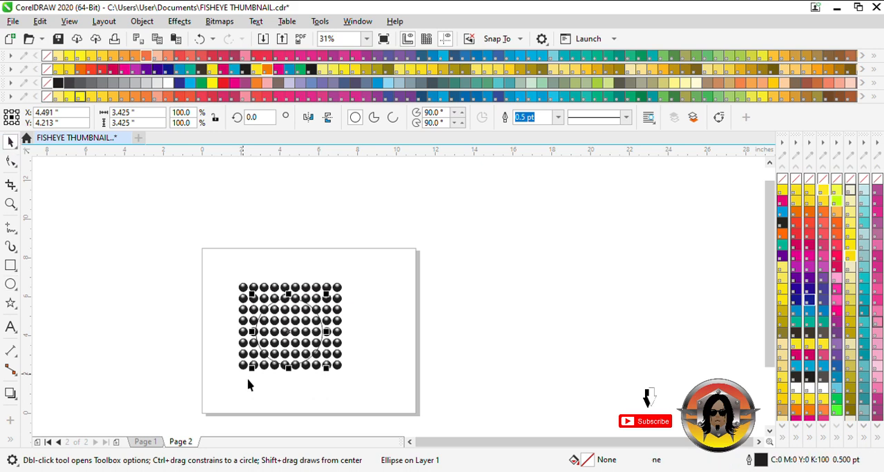
scroll(277, 355, up, 2)
mouse_move(315, 318)
mouse_down()
mouse_move(308, 300)
mouse_move(310, 314)
mouse_up()
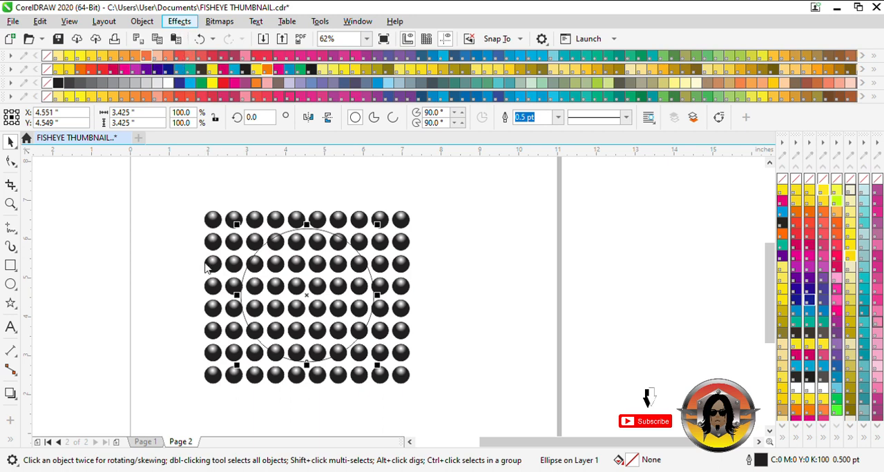
Apply a Fish Eye lens to the circle with a rate of 115% and make it Frozen.
click(194, 362)
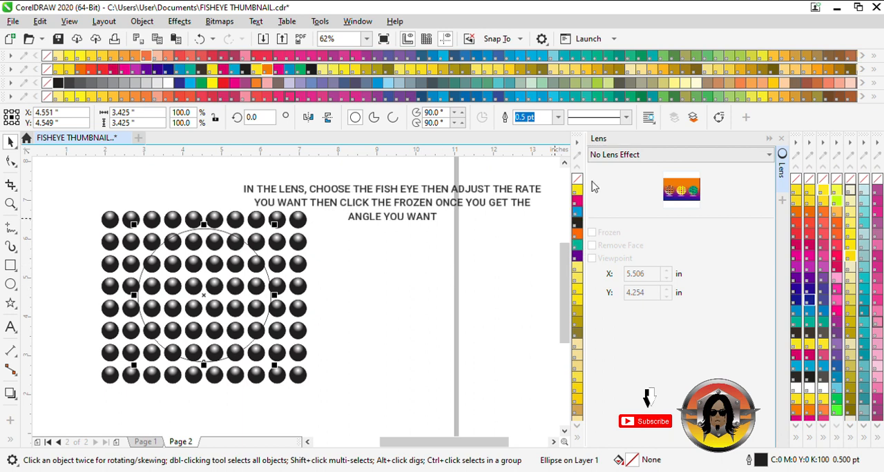
click(605, 242)
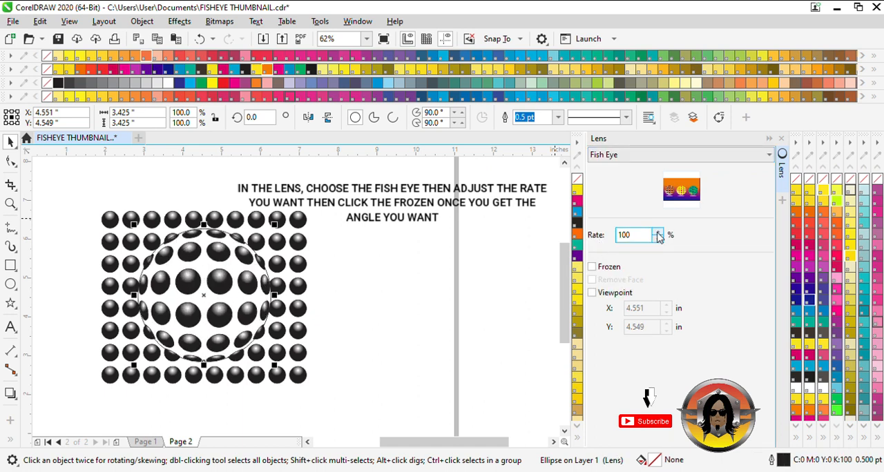
click(658, 233)
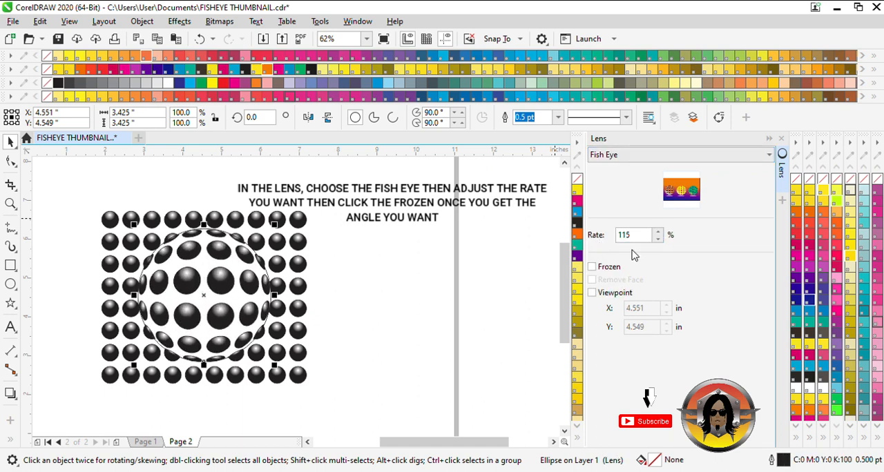
click(594, 269)
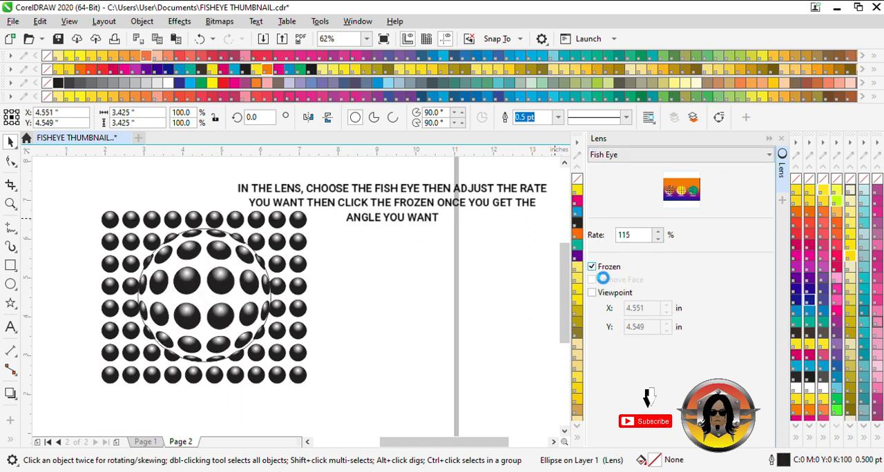
Move the frozen fish-eye ball off the grid to the page's upper-left area and delete the original sphere grid.
click(411, 266)
drag(206, 305, 417, 296)
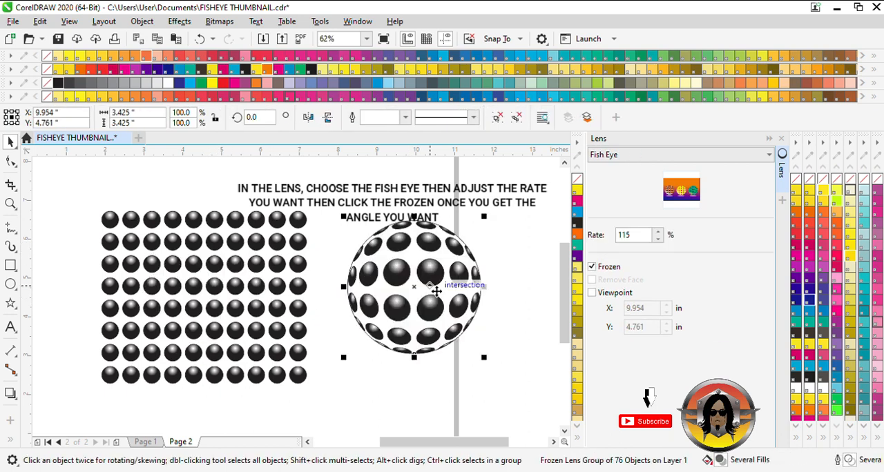
click(252, 270)
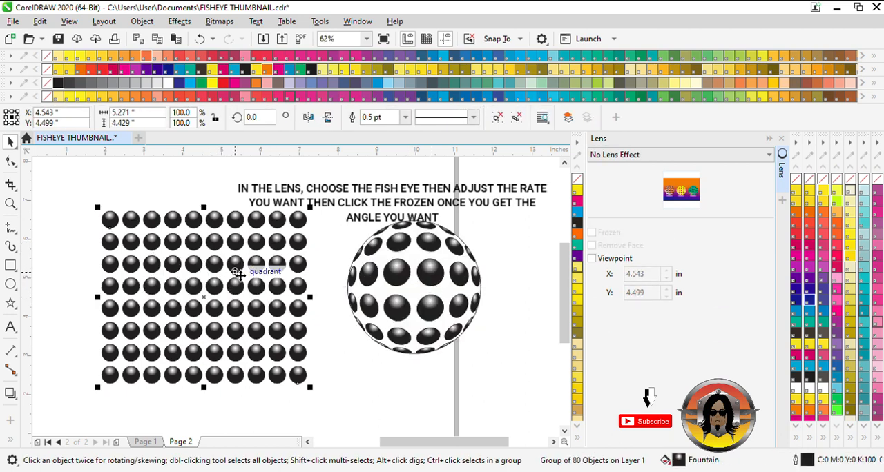
key(Delete)
scroll(356, 266, down, 2)
drag(370, 268, 236, 265)
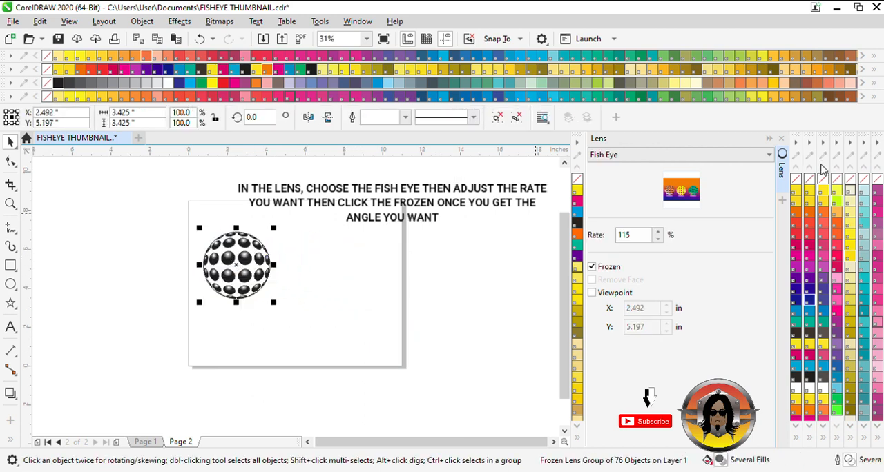
Remove the outline of the frozen fish-eye ball, ungroup it and clear the selection.
scroll(256, 273, up, 1)
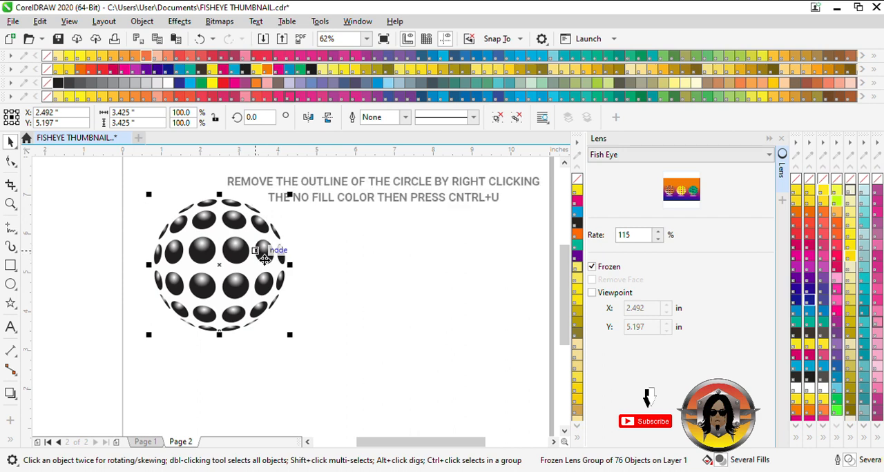
key(ctrl+u)
click(440, 280)
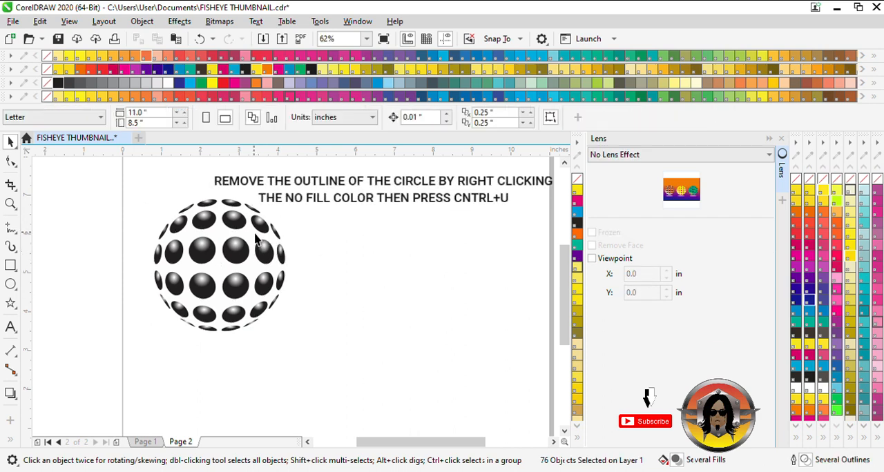
Delete the unfilled curve lying over the ball and fill the white background circle with PANTONE Orange.
drag(261, 240, 402, 256)
key(Delete)
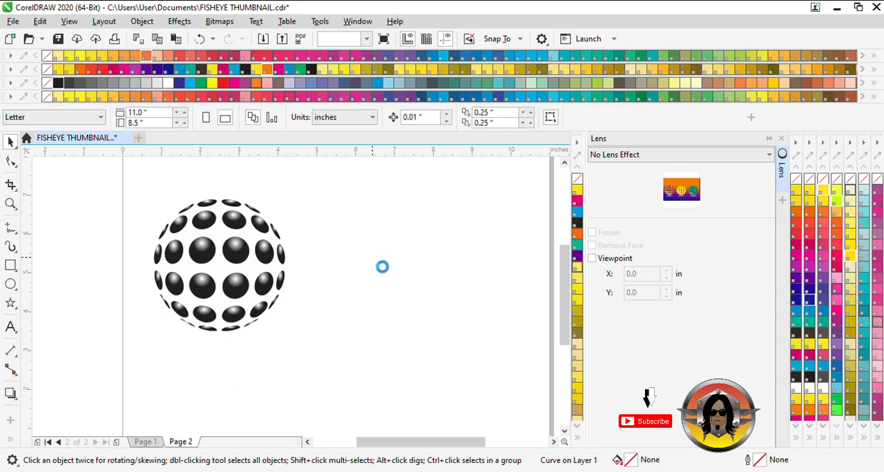
click(256, 238)
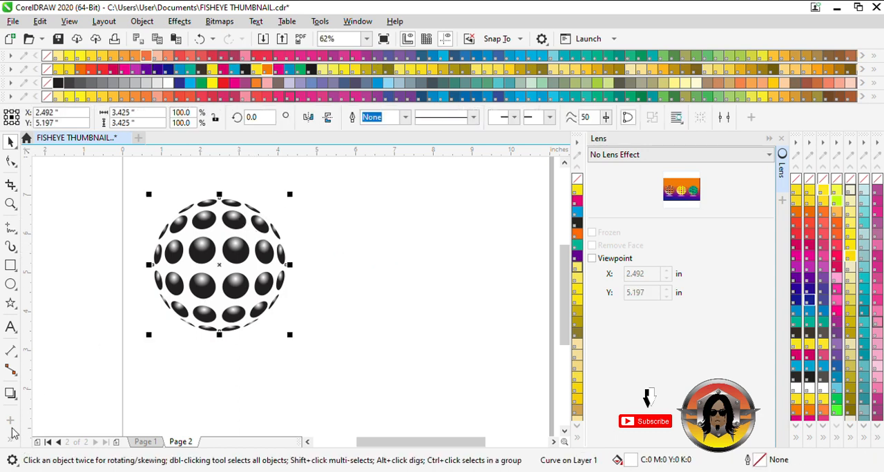
click(824, 216)
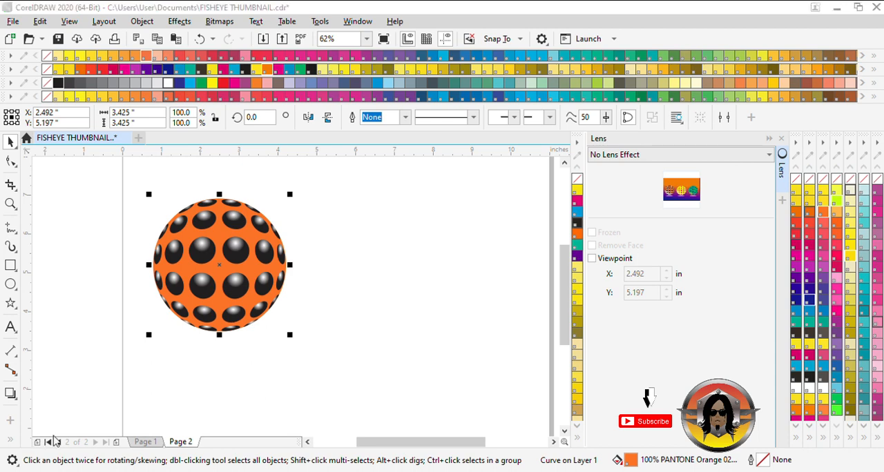
Give the orange background circle an elliptical fountain fill, white near its lower edge and blending to orange toward the upper left.
key(g)
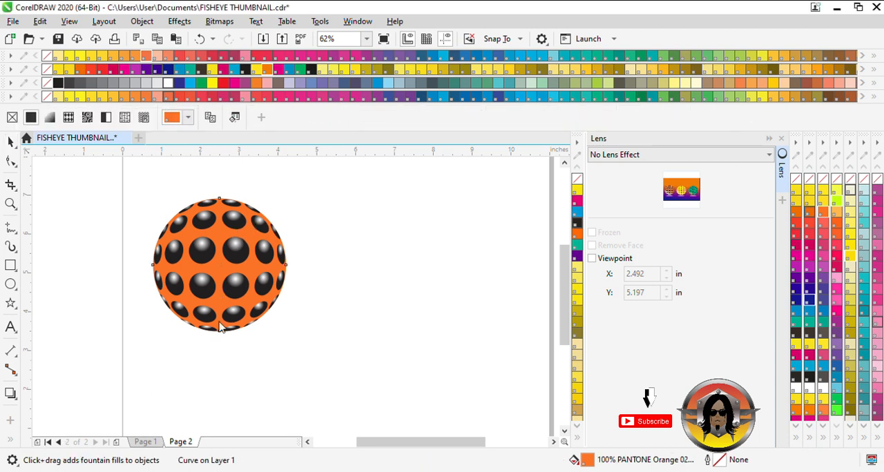
drag(221, 315, 189, 322)
click(232, 118)
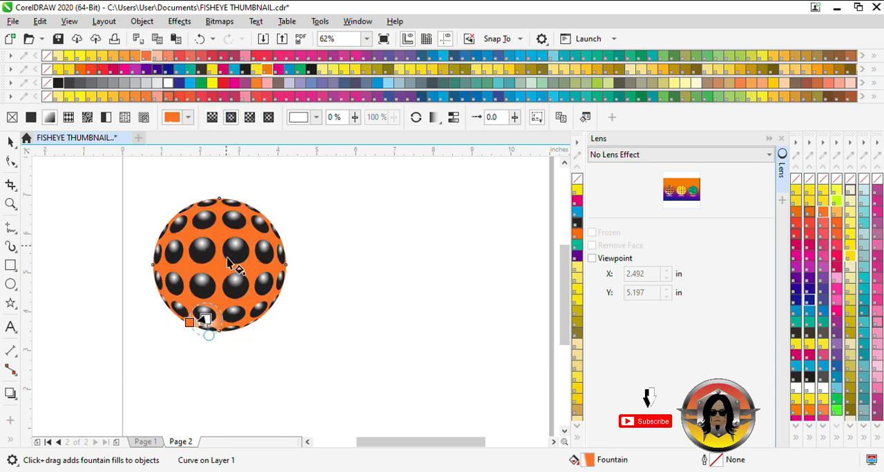
drag(191, 323, 174, 283)
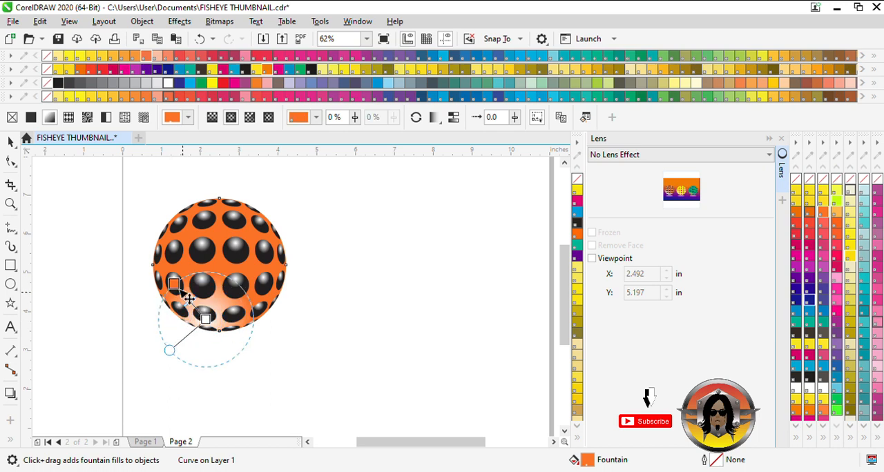
drag(206, 319, 198, 319)
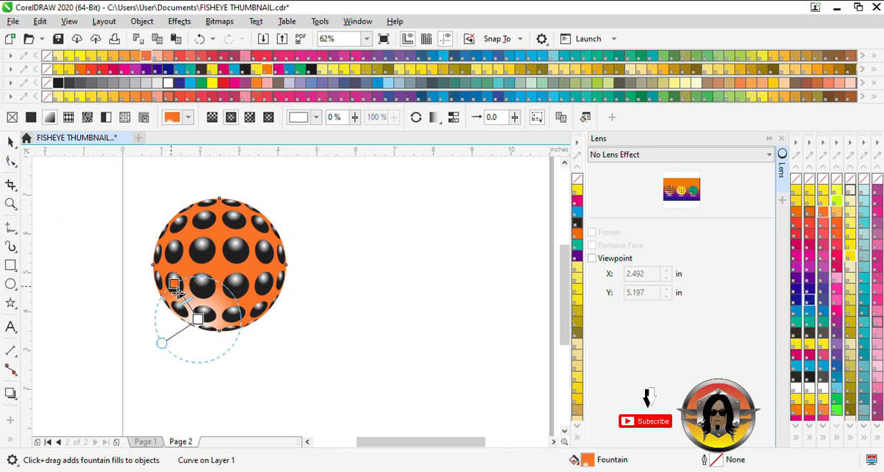
drag(177, 290, 175, 283)
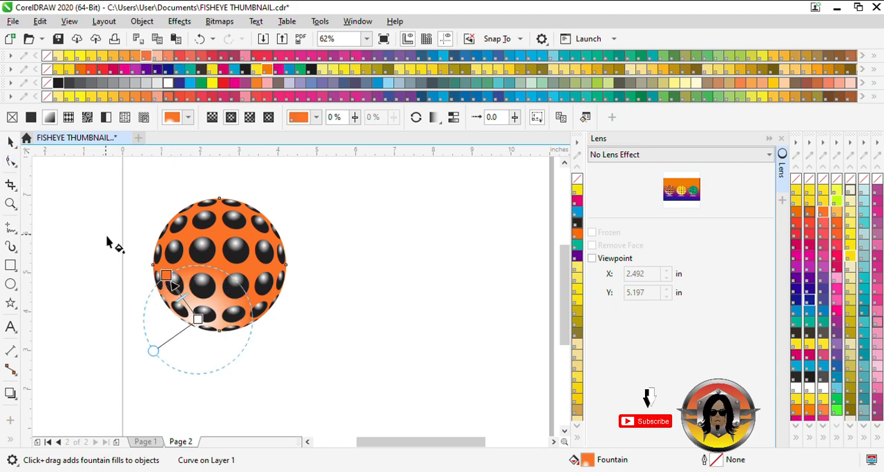
click(11, 141)
Select the orange background circle with all its fish-eye spheres and group them.
scroll(266, 282, down, 1)
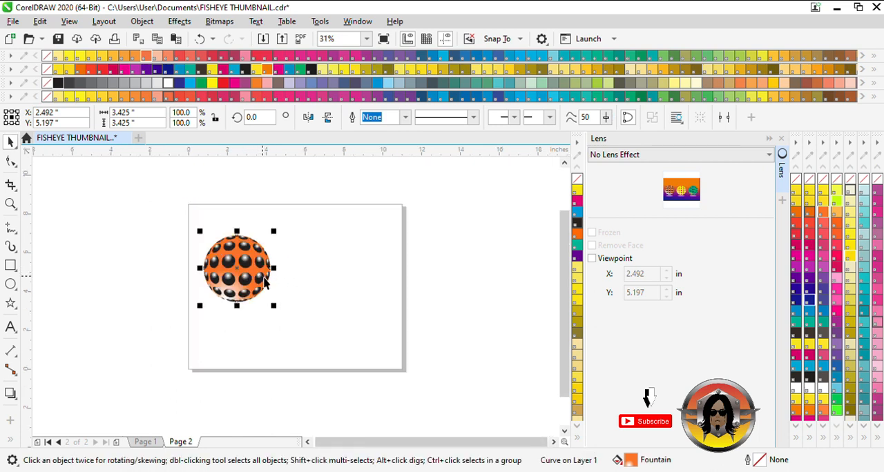
drag(168, 226, 311, 350)
key(ctrl+g)
Scale the grouped ball to 86.8% and move it close to the page's left edge.
scroll(235, 268, up, 1)
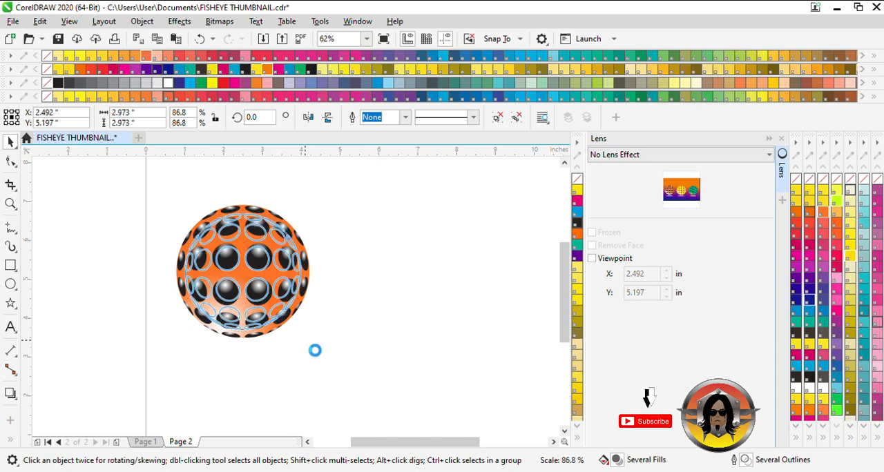
drag(284, 283, 253, 294)
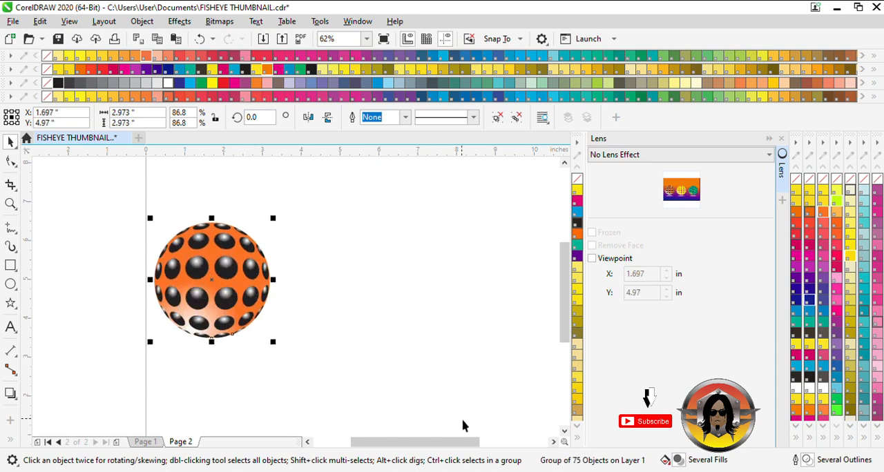
mouse_move(454, 444)
mouse_down()
mouse_move(477, 448)
mouse_move(467, 449)
mouse_up()
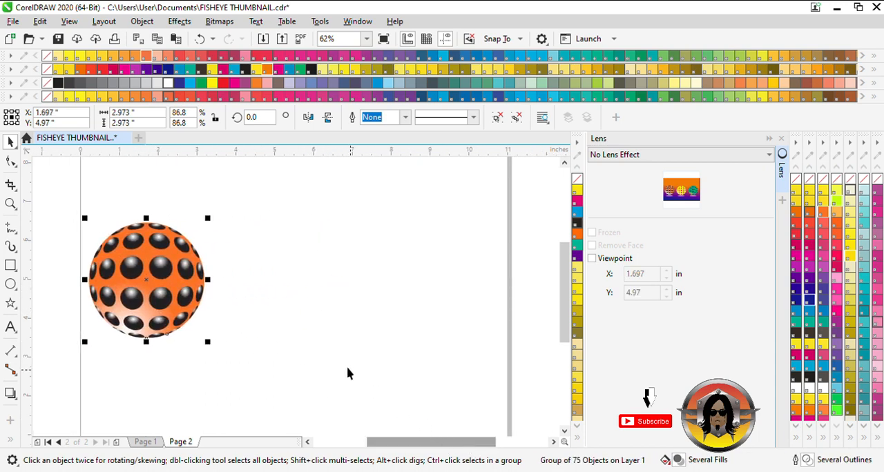
Draw a small five-pointed star about 0.41 by 0.39 inches in the empty area beside the orange ball.
click(10, 302)
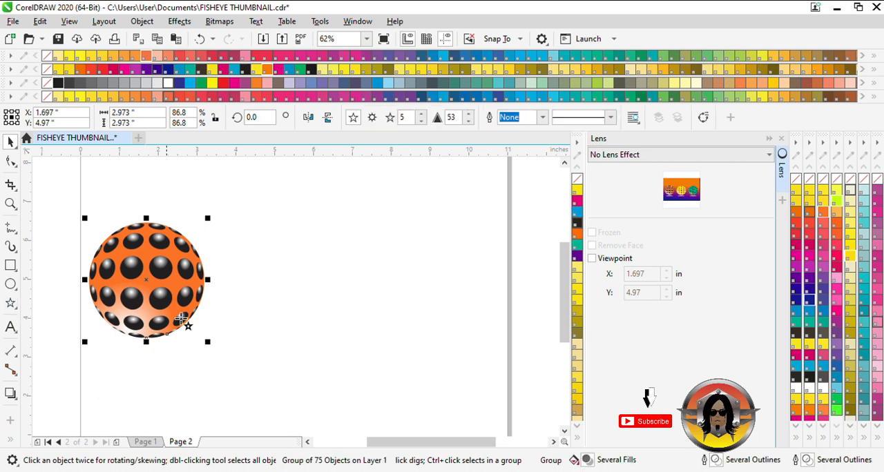
drag(276, 266, 270, 258)
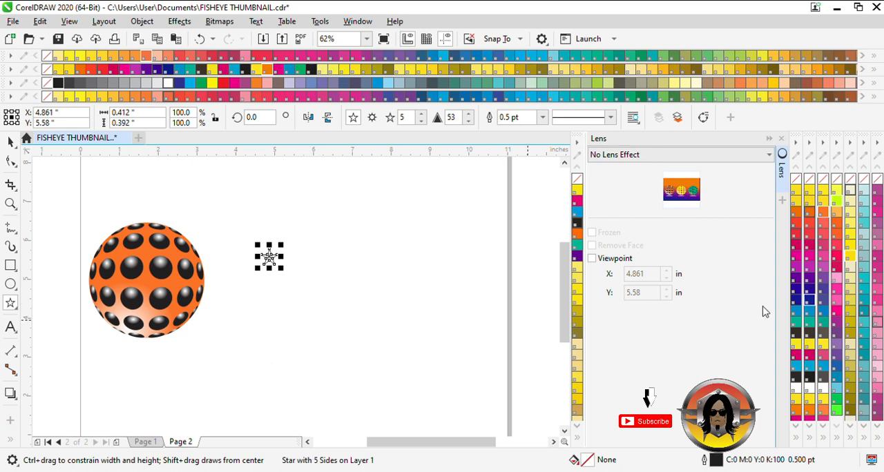
click(10, 142)
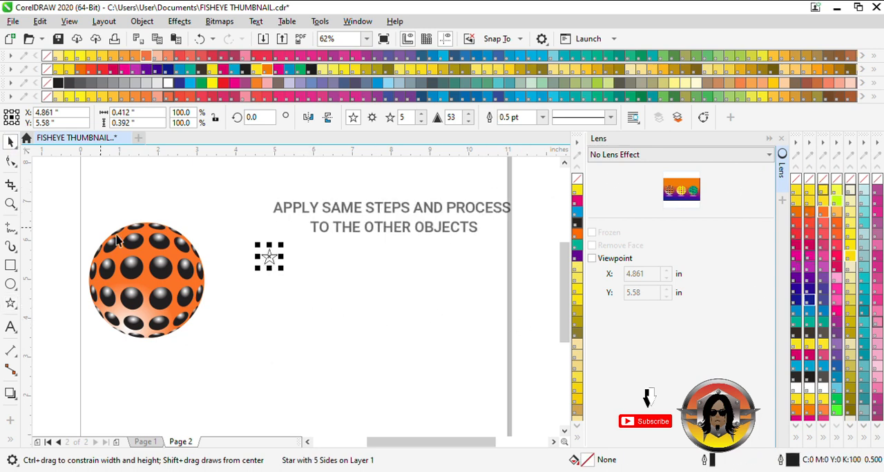
click(278, 259)
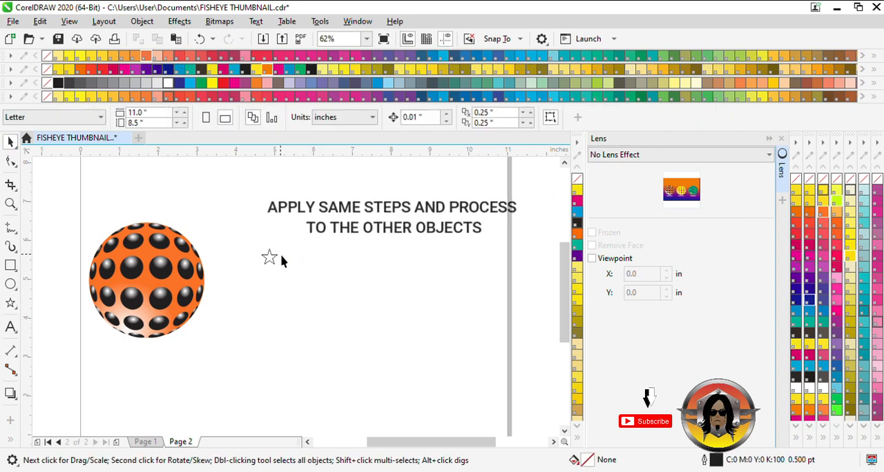
click(270, 258)
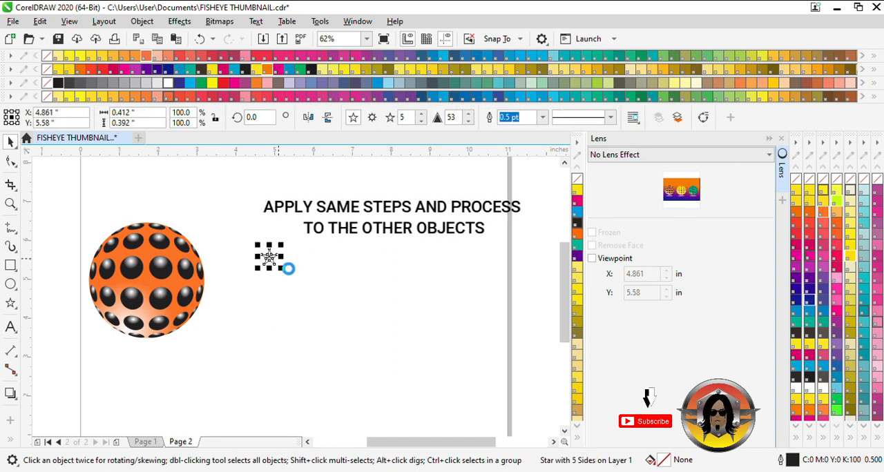
click(288, 267)
click(269, 260)
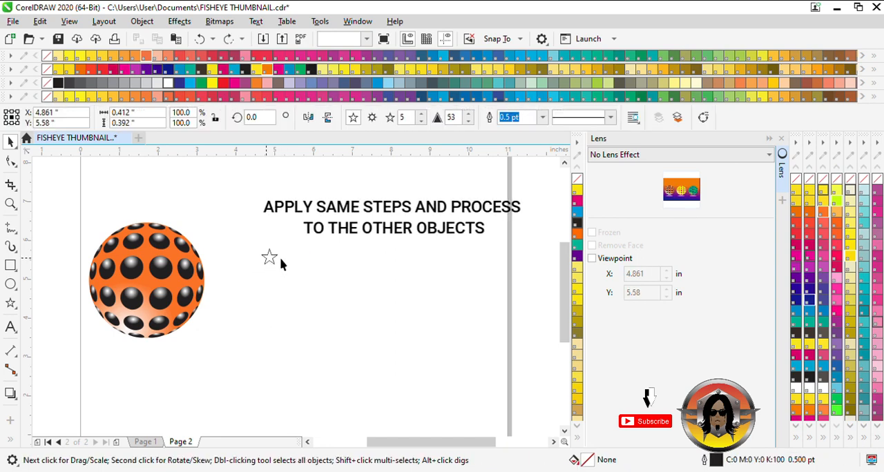
Copy the star a short distance sideways and repeat the duplication to make a horizontal row of ten stars.
drag(276, 259, 300, 265)
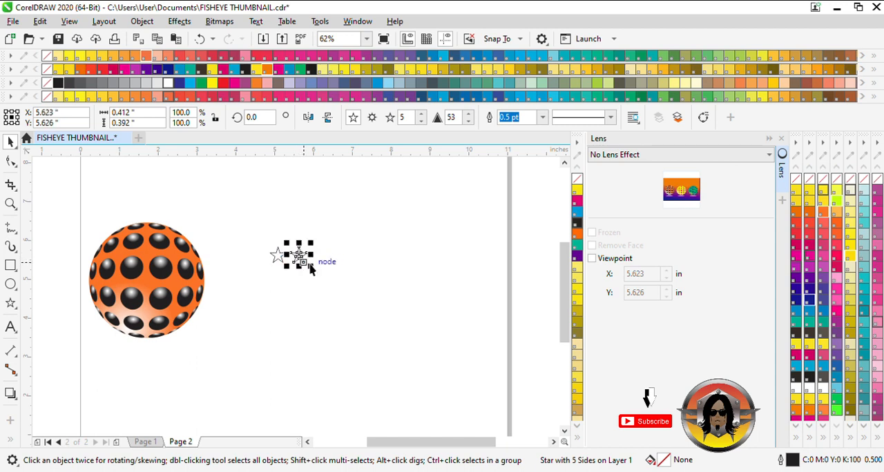
key(ctrl+d)
key(ctrl+d)
key(ctrl+d)
key(ctrl+d)
key(ctrl+d)
key(ctrl+d)
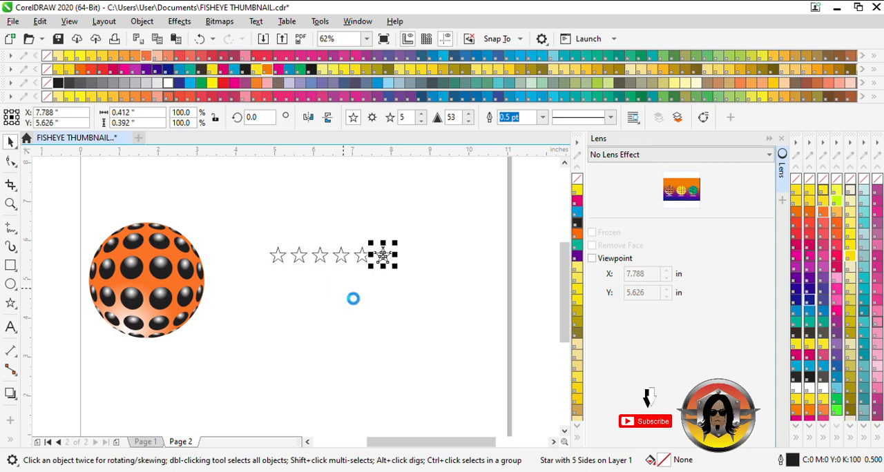
key(ctrl+d)
key(ctrl+d)
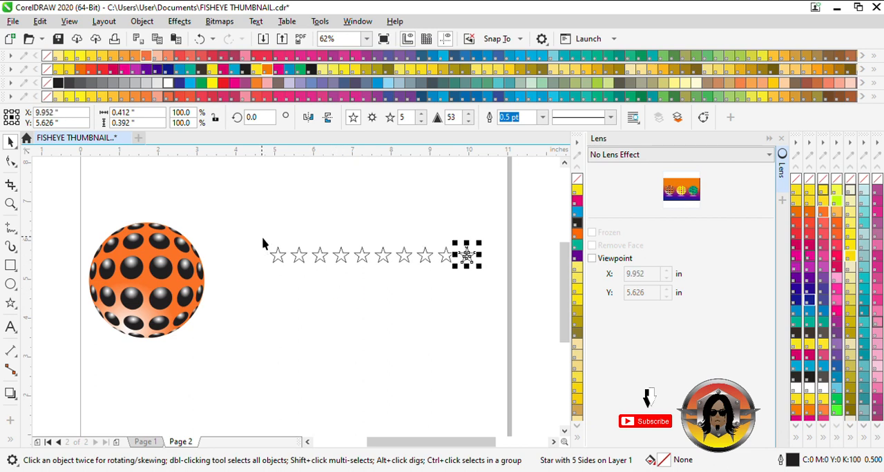
Copy the whole row of stars downward and repeat the duplication to build a grid of eight rows.
drag(262, 243, 509, 297)
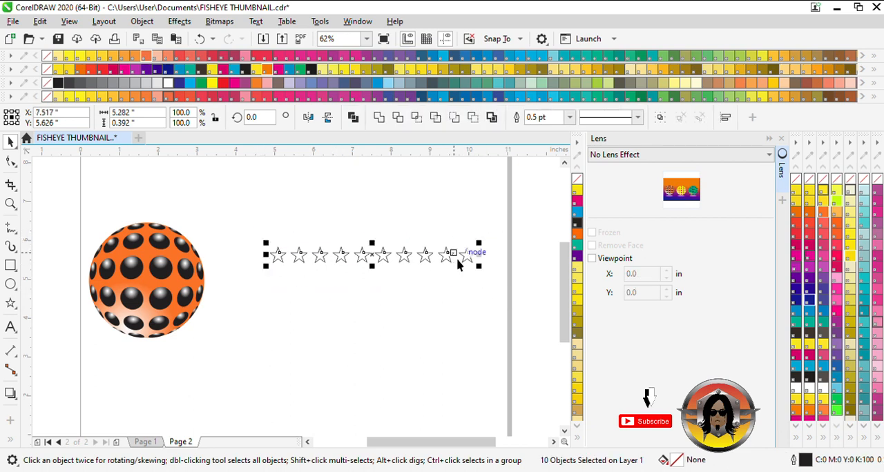
drag(454, 257, 453, 279)
key(ctrl+d)
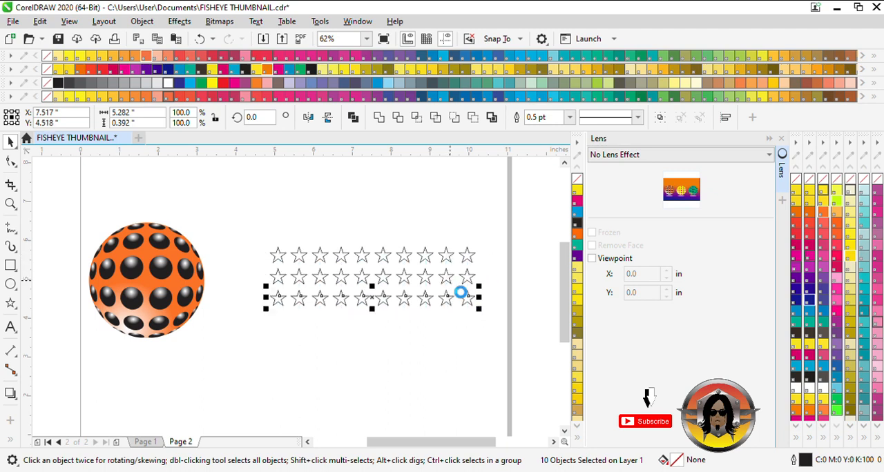
key(ctrl+d)
key(ctrl+d)
key(ctrl+d)
key(ctrl+d)
key(ctrl+d)
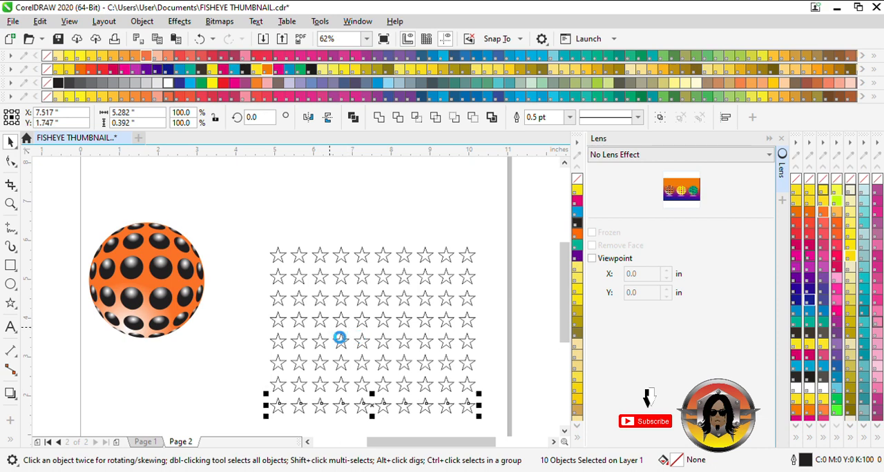
Group all the stars and apply a horizontal linear fountain fill running from yellow at the left to white at the right.
drag(232, 215, 491, 430)
key(ctrl+g)
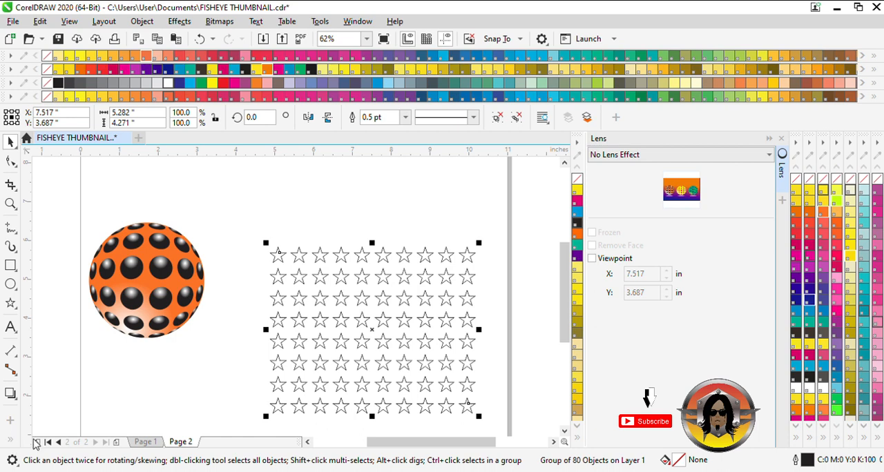
key(g)
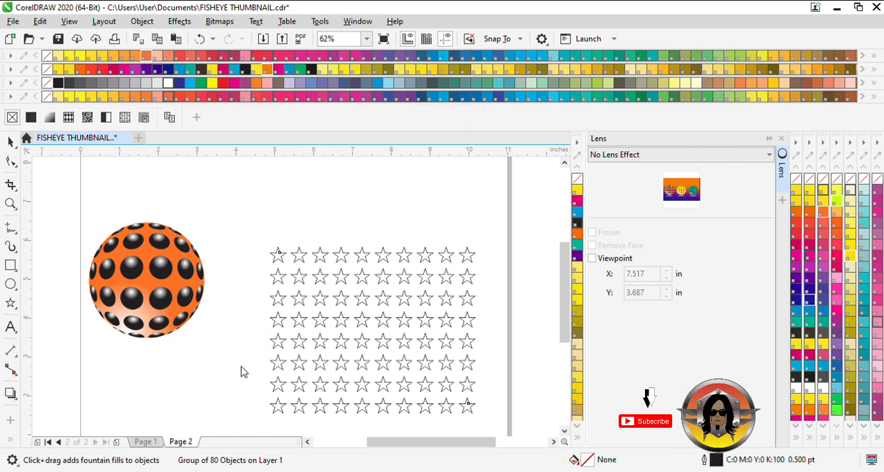
drag(273, 342, 494, 339)
click(273, 341)
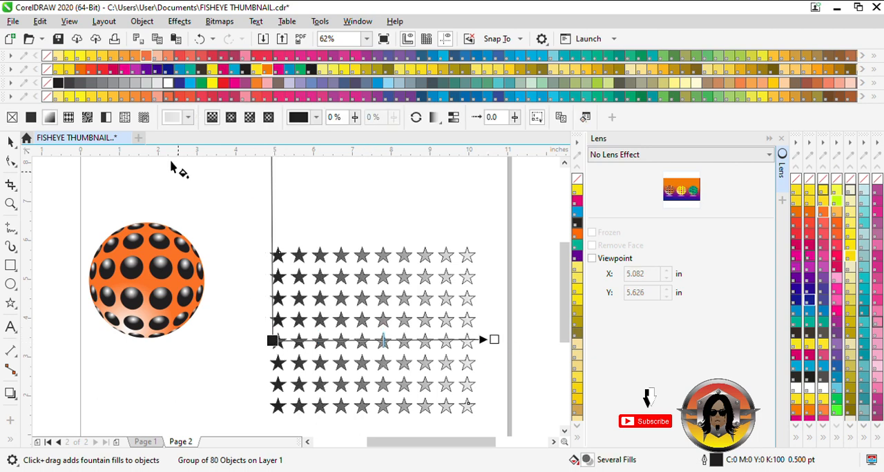
click(212, 84)
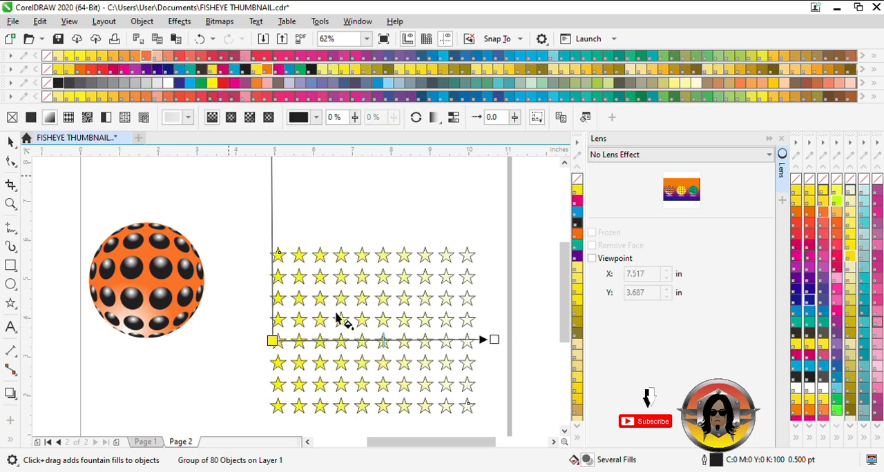
double_click(357, 341)
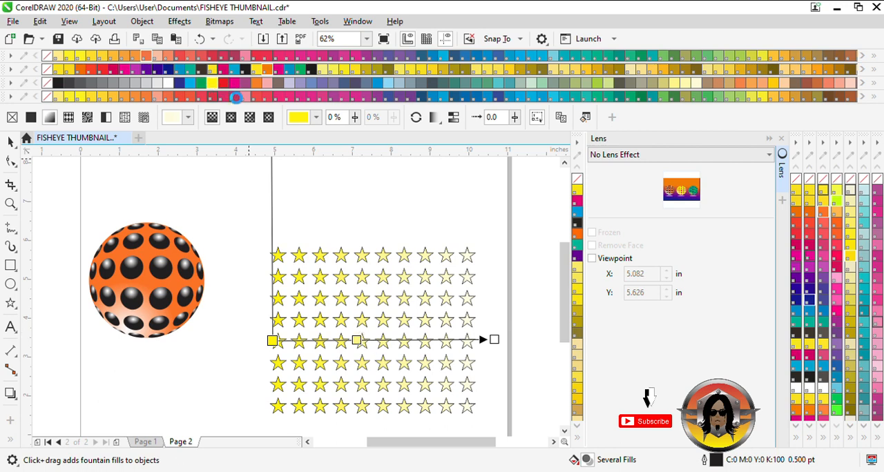
click(236, 97)
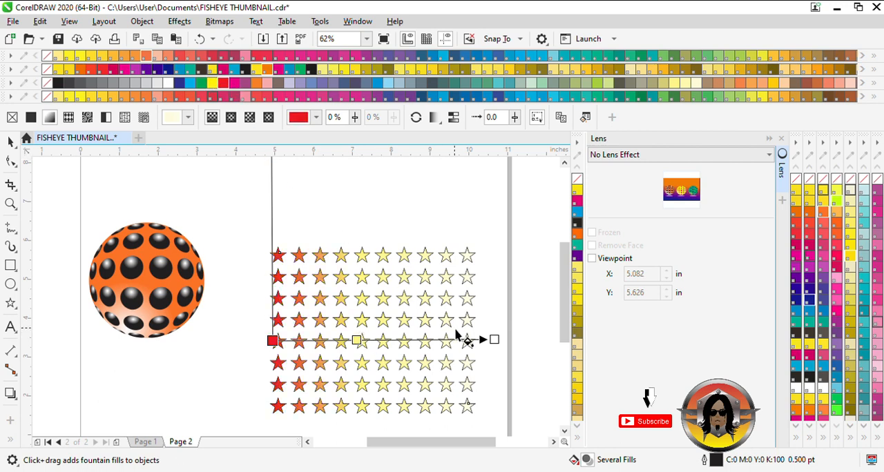
key(ctrl+z)
double_click(357, 340)
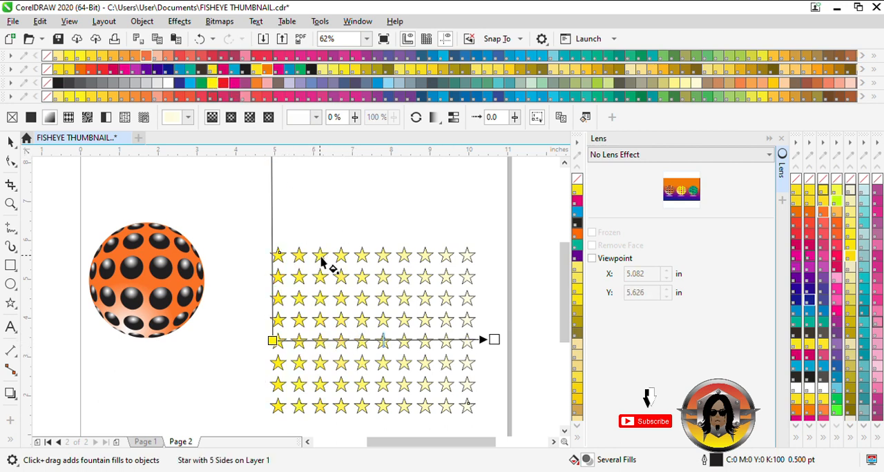
click(363, 347)
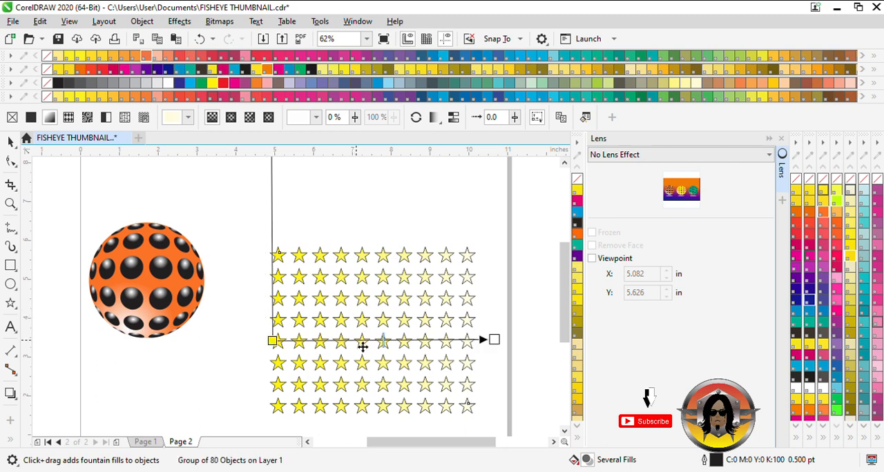
key(Escape)
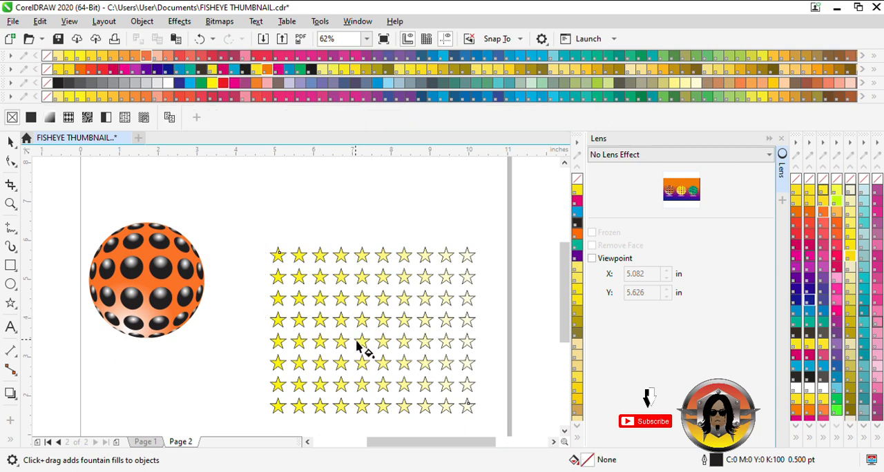
Add a red colour node at 34% of the stars' fountain fill and change its end colour to dark blue.
click(289, 350)
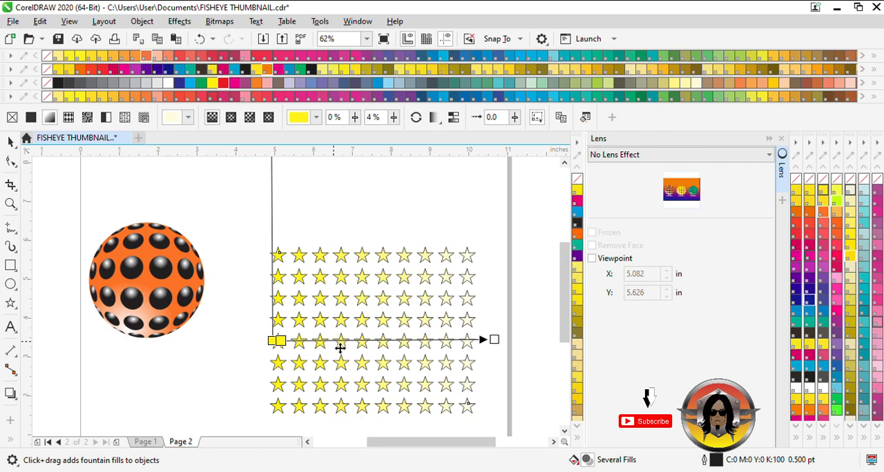
drag(280, 339, 348, 340)
click(228, 83)
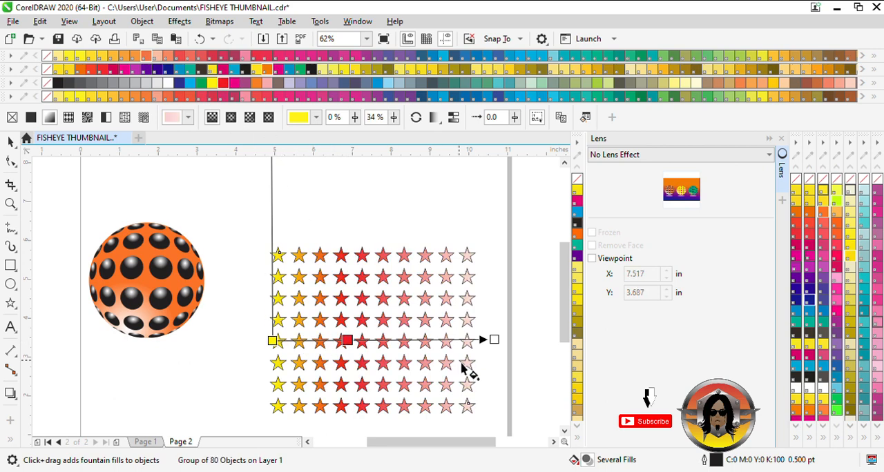
click(494, 340)
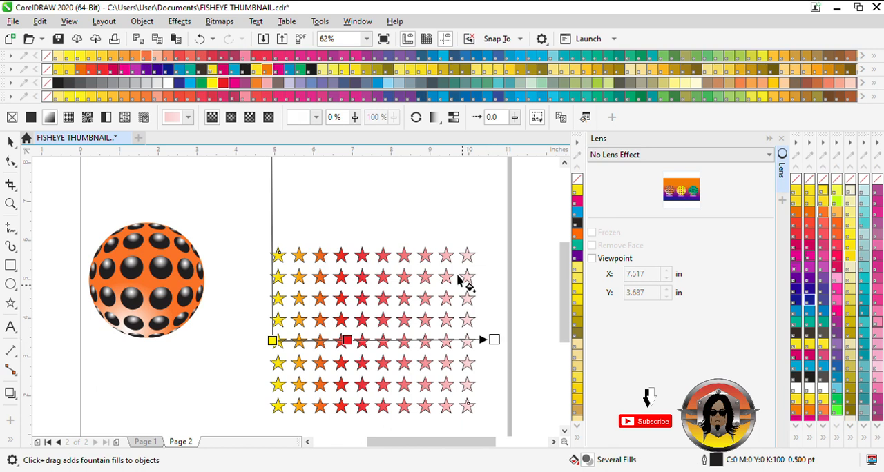
click(183, 84)
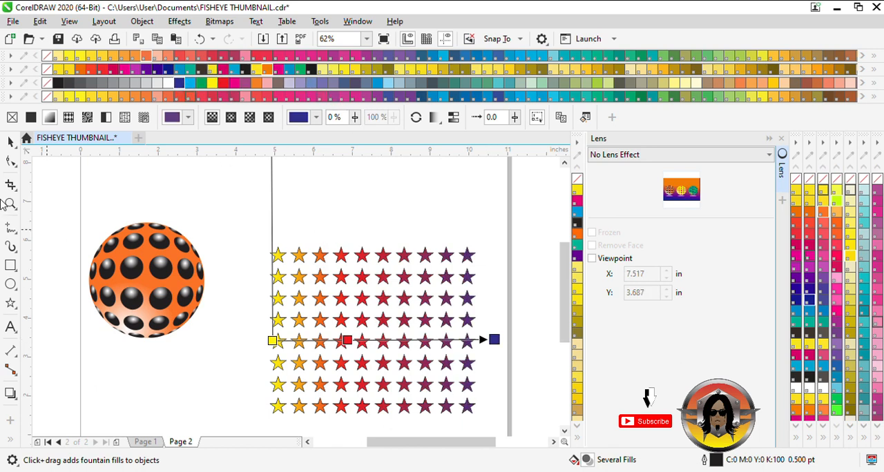
Draw a circle about 3.42 inches in diameter over the middle of the star grid.
click(10, 285)
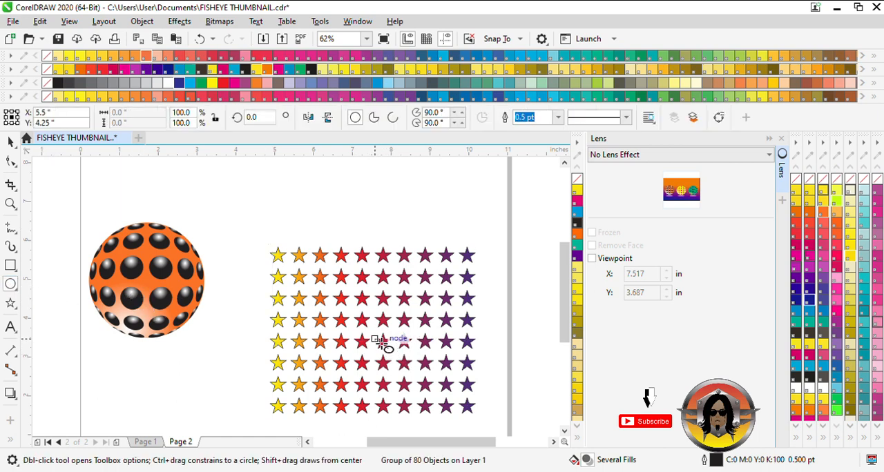
drag(380, 341, 336, 279)
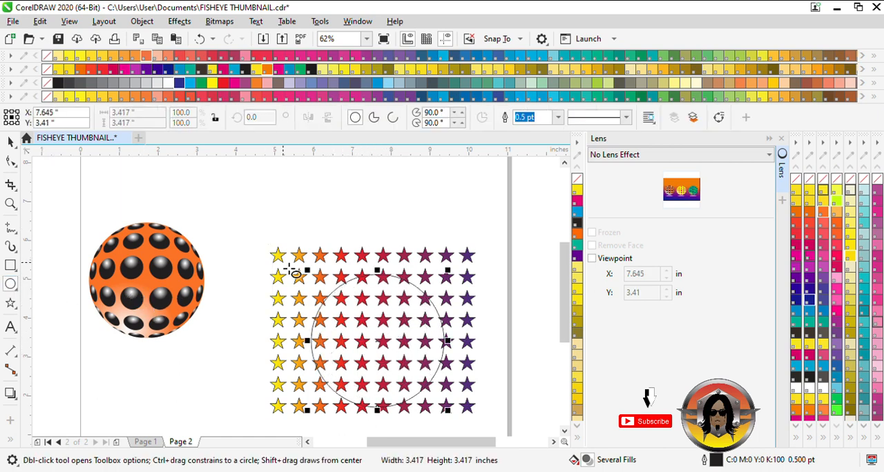
click(10, 141)
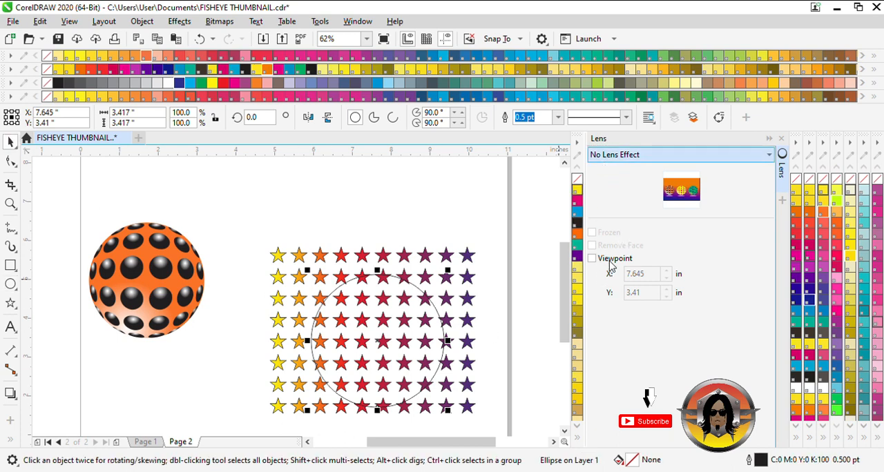
Apply a frozen Fish Eye lens with a rate of 115% to the circle over the stars.
click(620, 233)
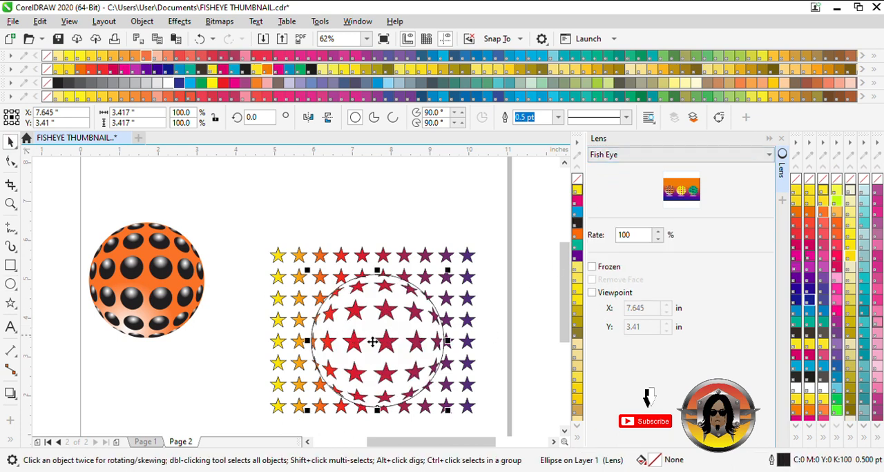
click(660, 234)
click(660, 234)
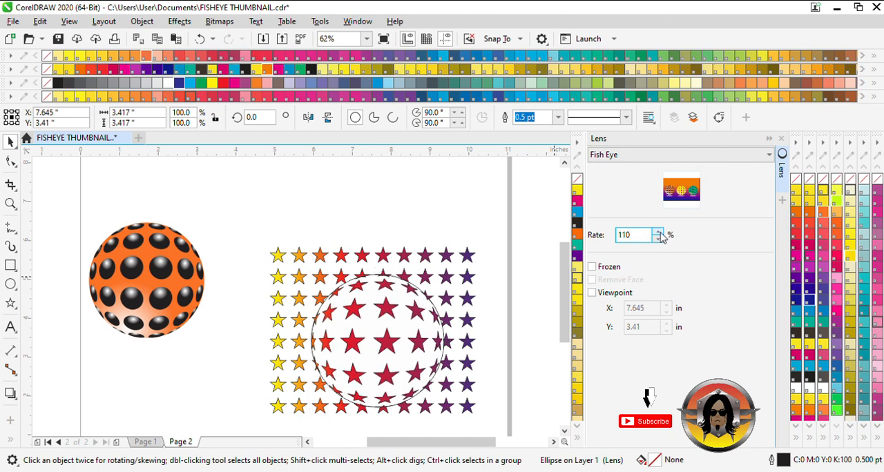
click(659, 234)
click(593, 268)
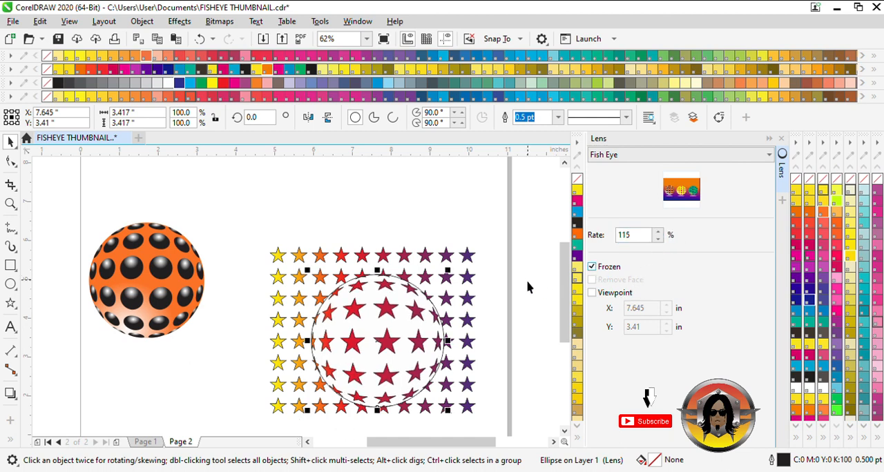
Move the frozen fish-eye star ball up and left off the grid and delete the original star grid.
drag(385, 348, 365, 291)
click(457, 283)
key(Delete)
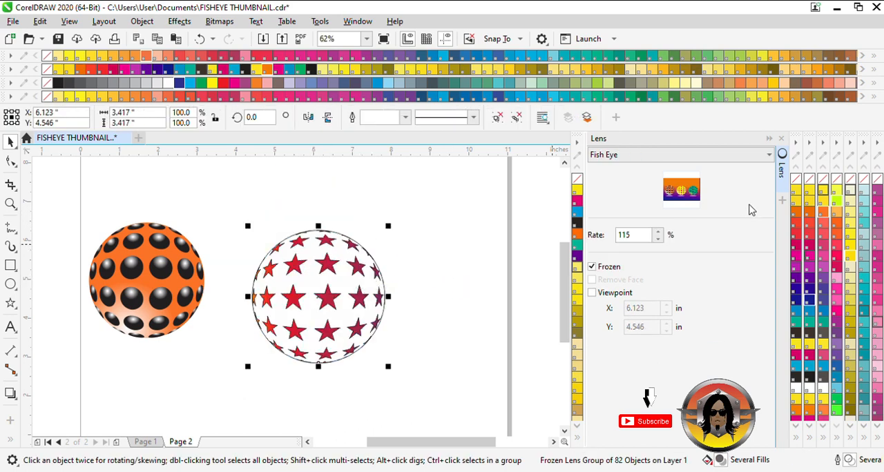
Remove the outlines from the frozen star ball, and ungroup it to delete the unfilled curve lying over the stars.
right_click(797, 181)
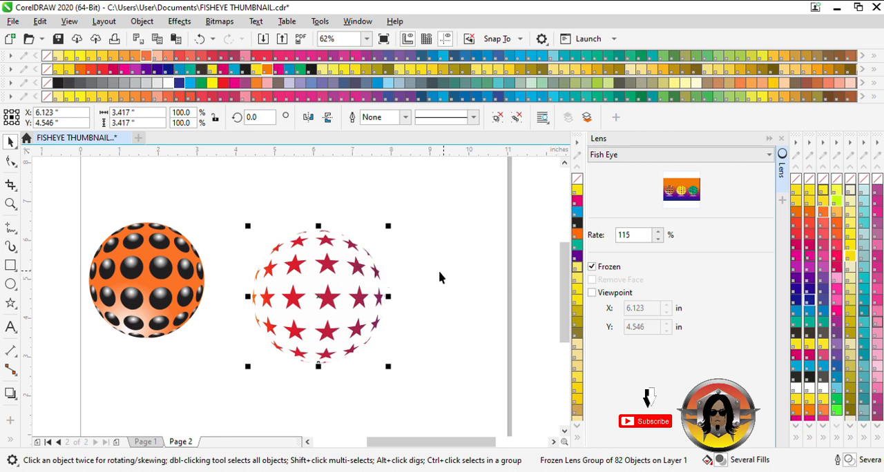
key(ctrl+u)
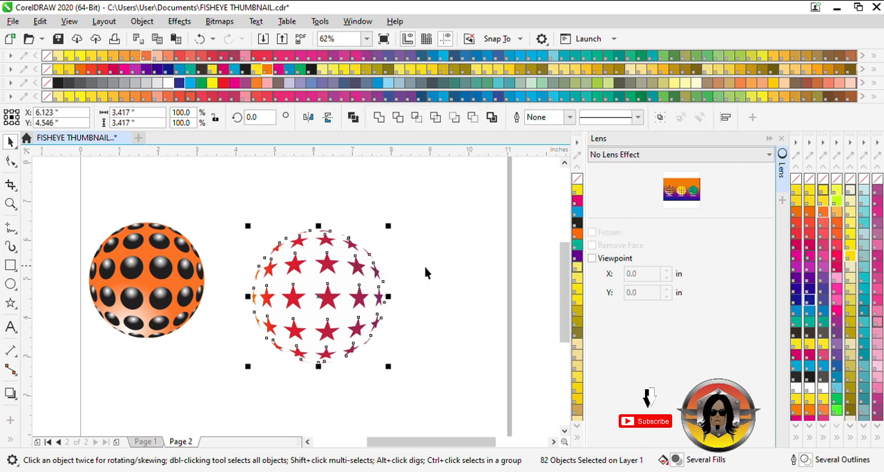
click(349, 290)
click(347, 286)
key(Delete)
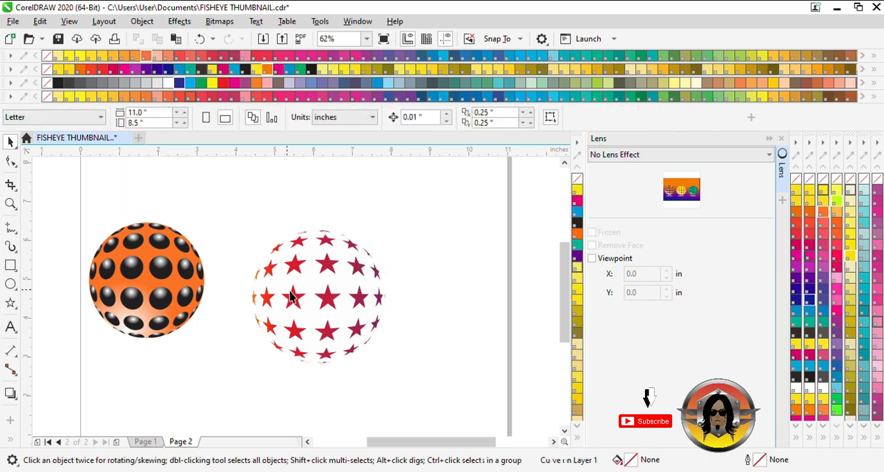
Fill the background curve behind the stars of the second ball with PANTONE 101 CVC yellow.
click(346, 285)
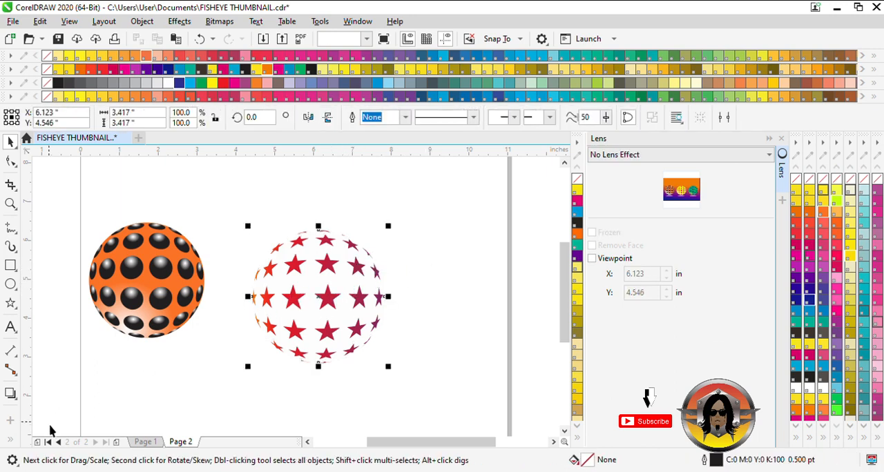
click(823, 193)
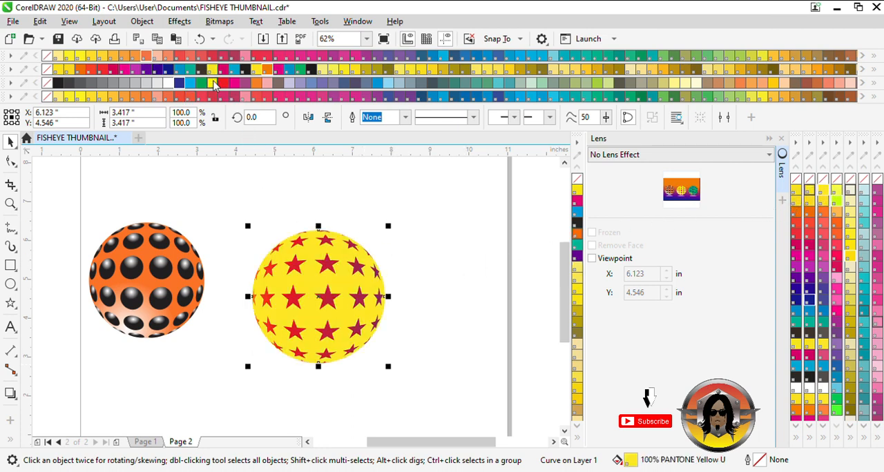
click(214, 82)
click(348, 70)
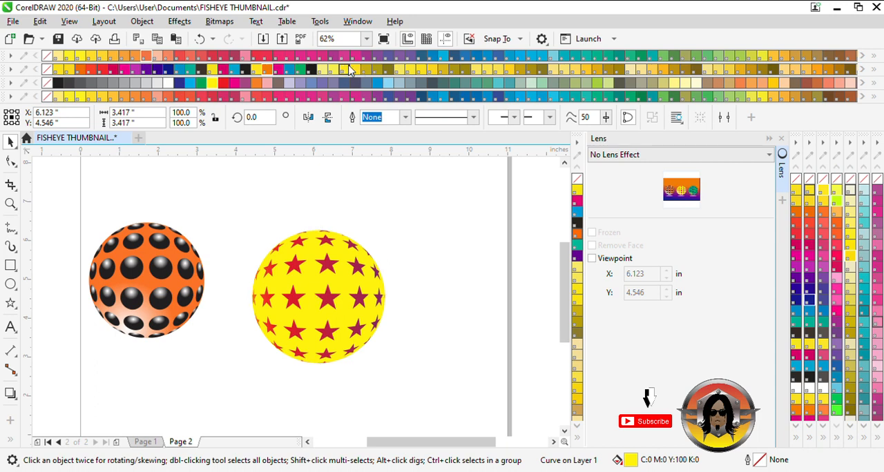
click(335, 72)
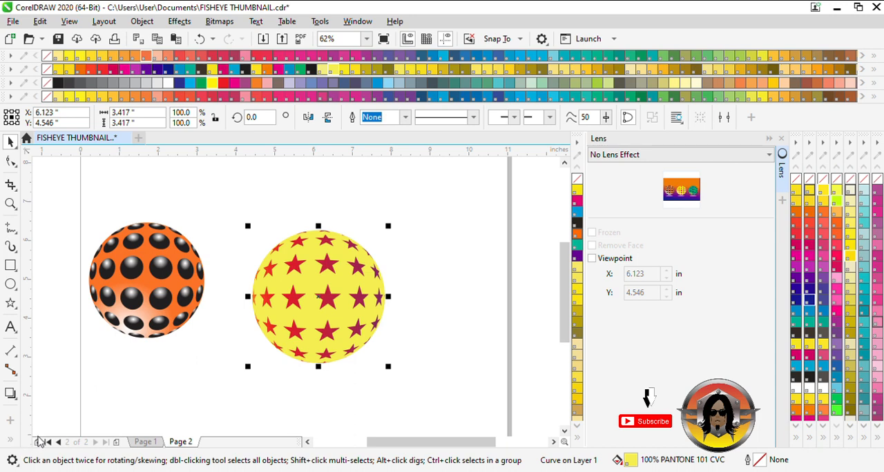
Apply a linear fountain fill to the star ball's background, from white near its lower edge to yellow around the middle.
key(g)
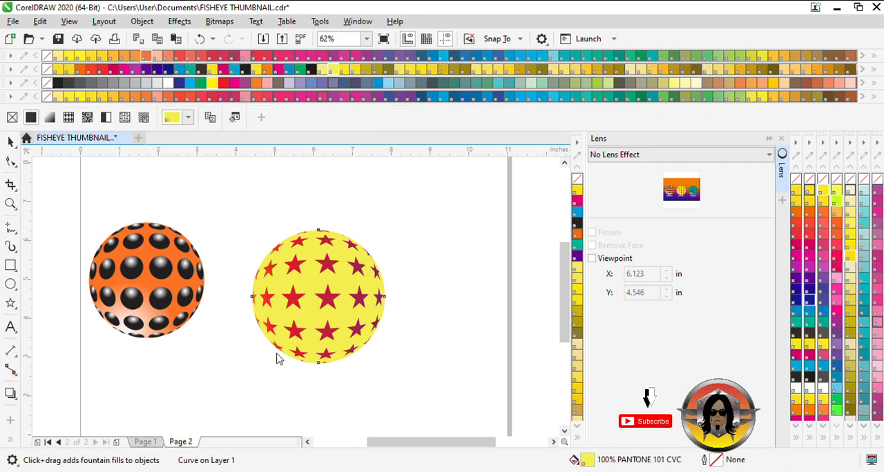
drag(304, 359, 327, 257)
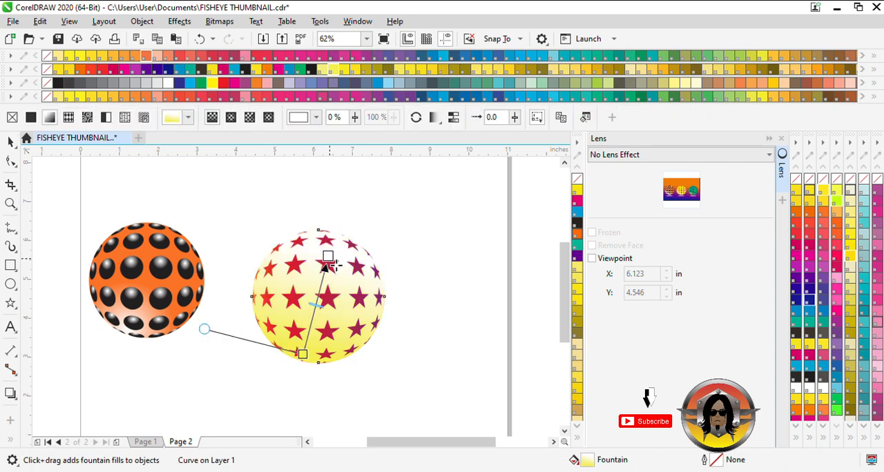
click(213, 83)
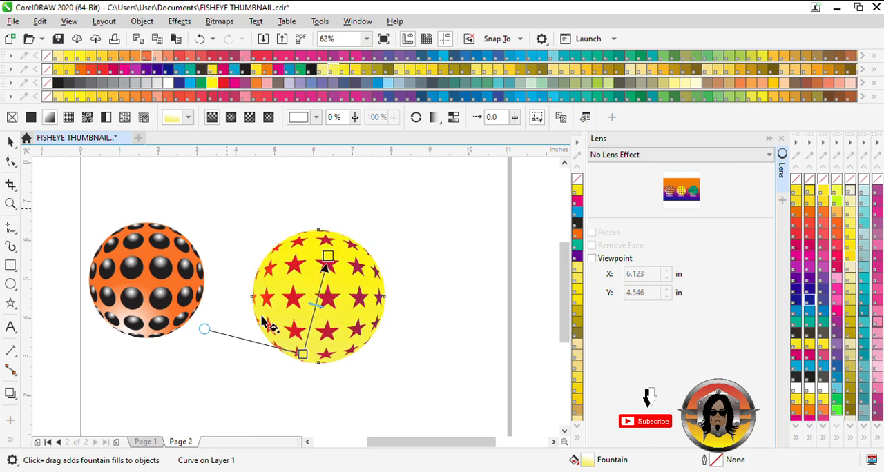
click(302, 354)
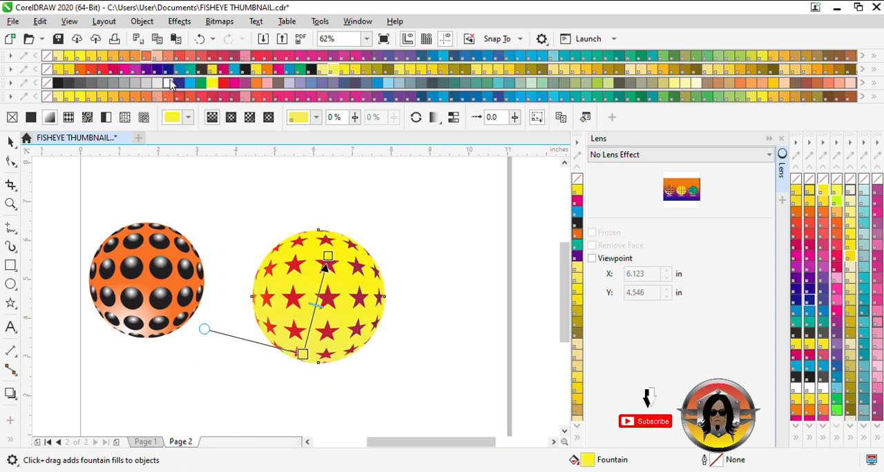
click(170, 83)
drag(330, 264, 319, 316)
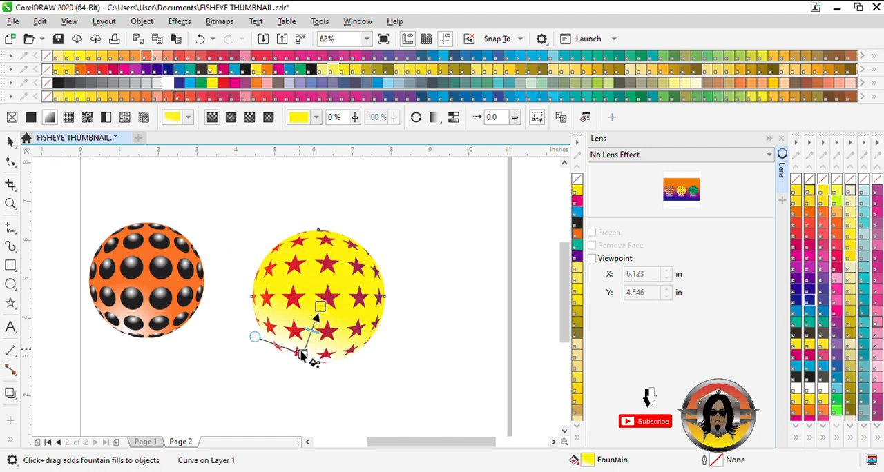
drag(312, 359, 307, 358)
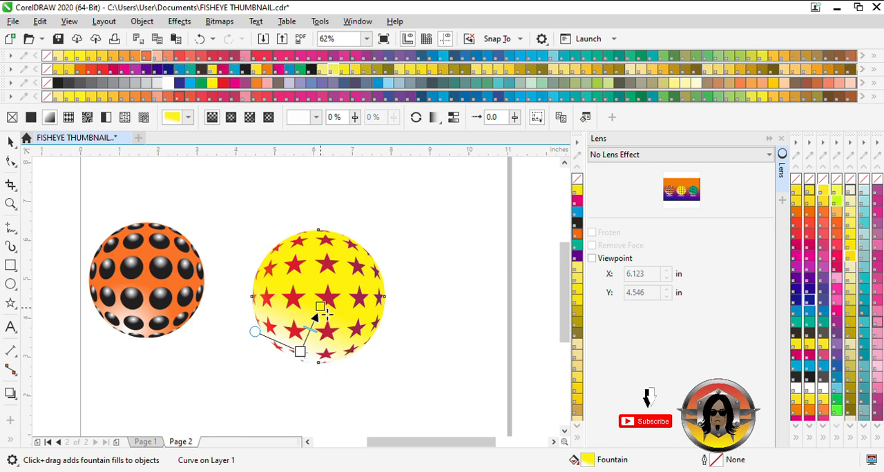
drag(326, 314, 328, 318)
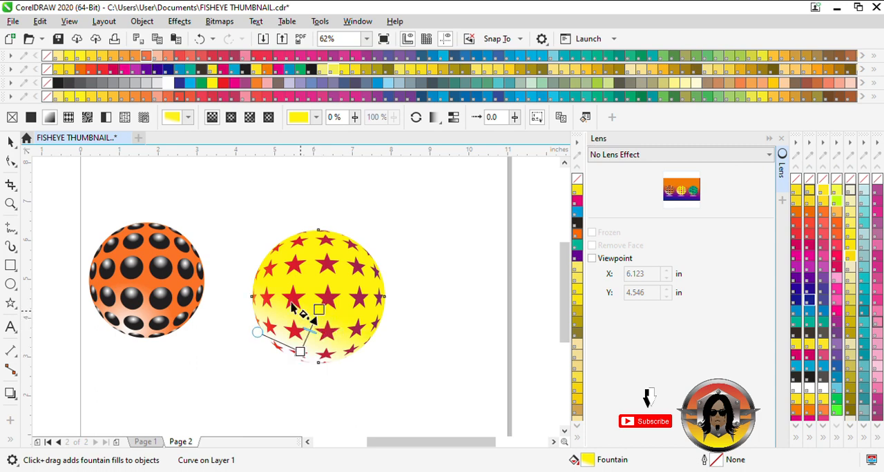
Group all parts of the star ball, scale it to about 3.1 inches, and place it closer to the orange ball.
click(11, 142)
drag(453, 409, 219, 211)
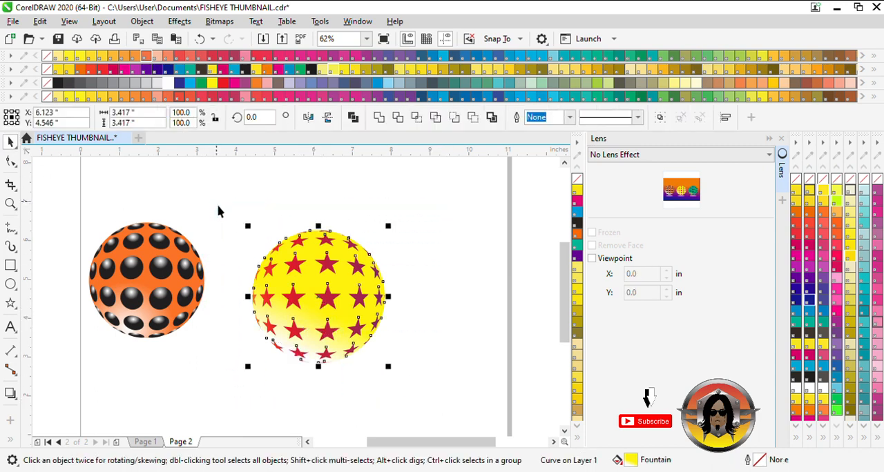
drag(339, 316, 311, 308)
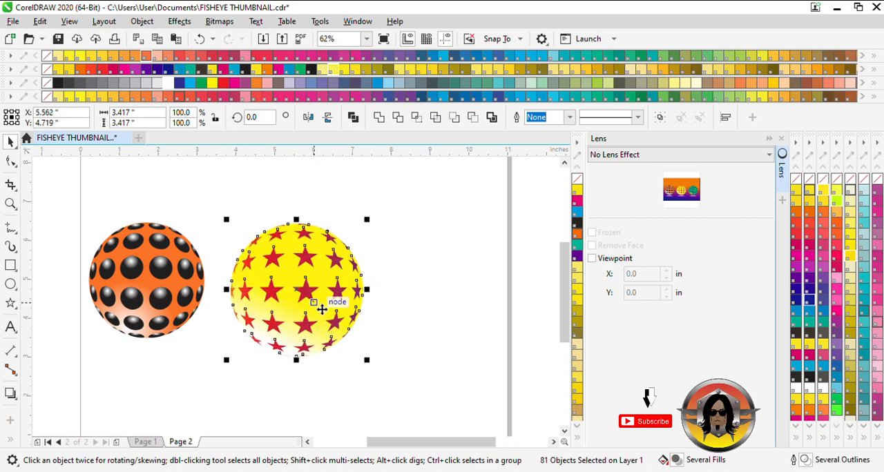
drag(375, 365, 369, 364)
mouse_move(342, 316)
mouse_down()
mouse_move(339, 361)
mouse_move(339, 311)
mouse_move(331, 314)
mouse_up()
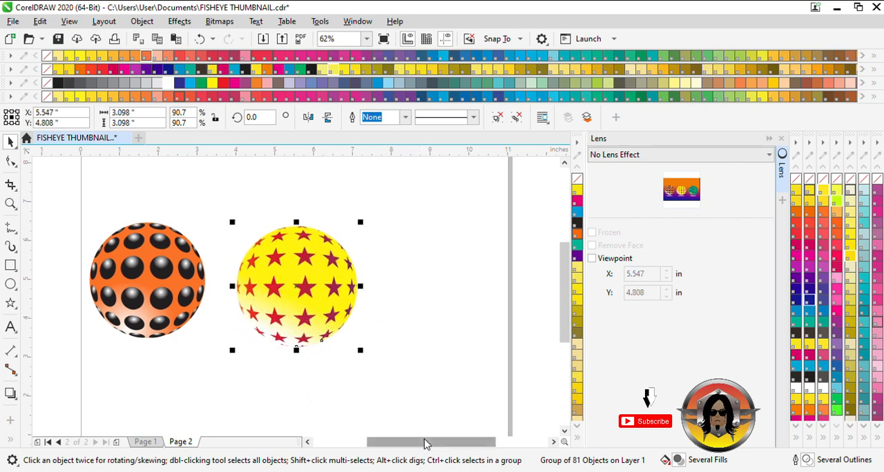
Add a first name in capitals as artistic text beside the star ball and set its font to Archivo Black.
drag(422, 444, 435, 445)
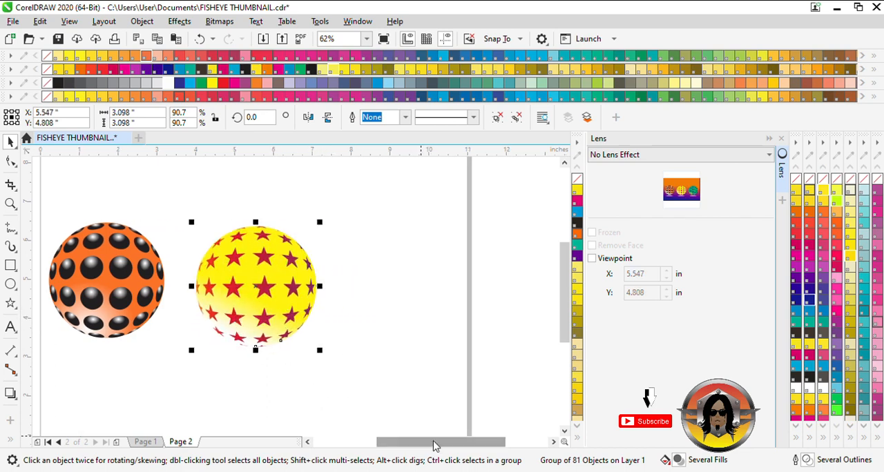
click(10, 329)
click(400, 255)
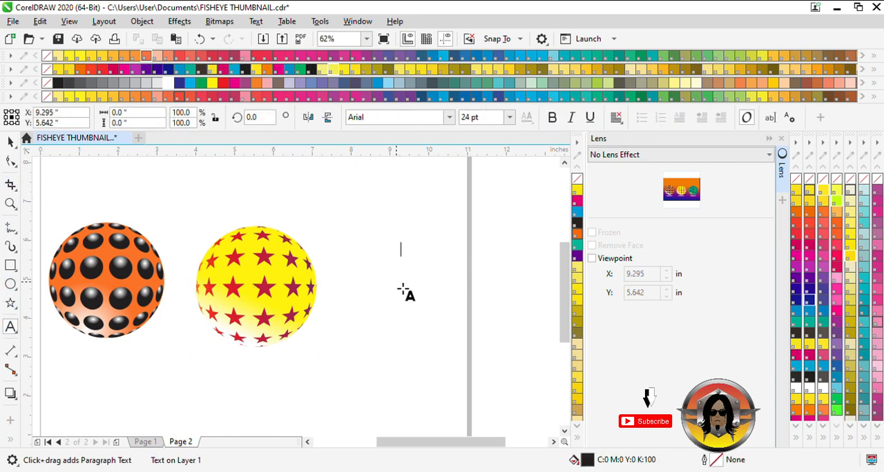
scroll(386, 291, down, 2)
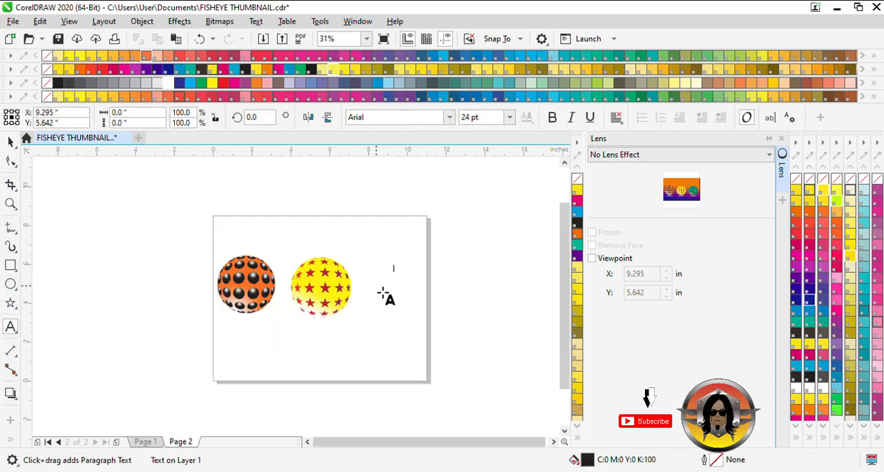
text(FARHAN)
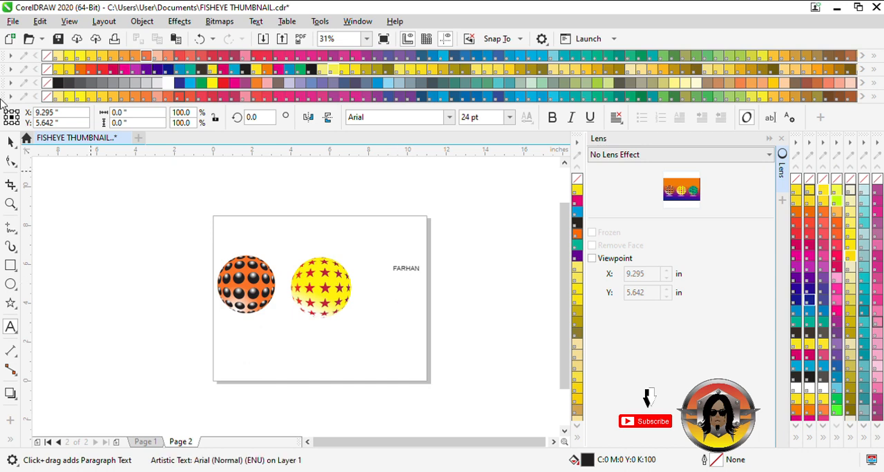
click(11, 141)
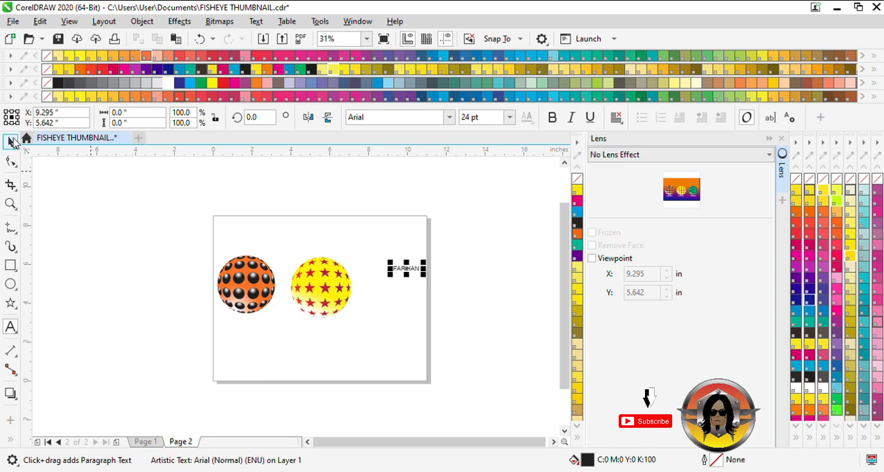
click(445, 120)
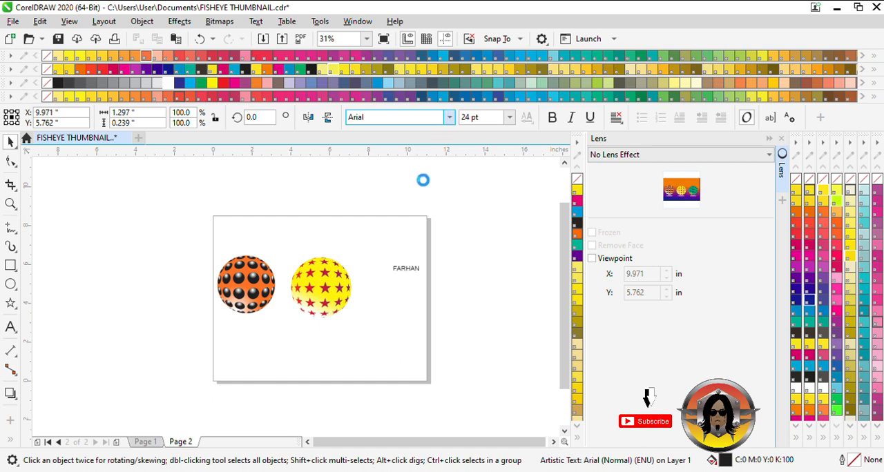
scroll(402, 282, down, 3)
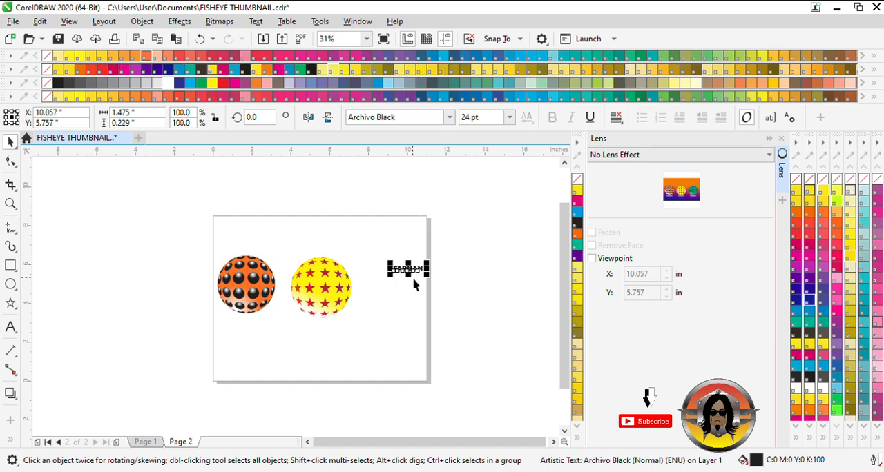
Move the name text closer to the star ball and fill it with PANTONE Reflex Blue.
scroll(413, 282, up, 2)
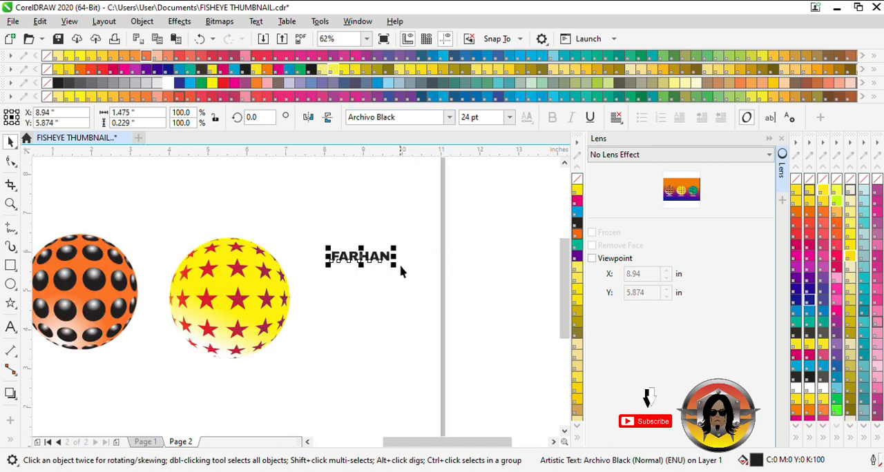
scroll(339, 274, down, 2)
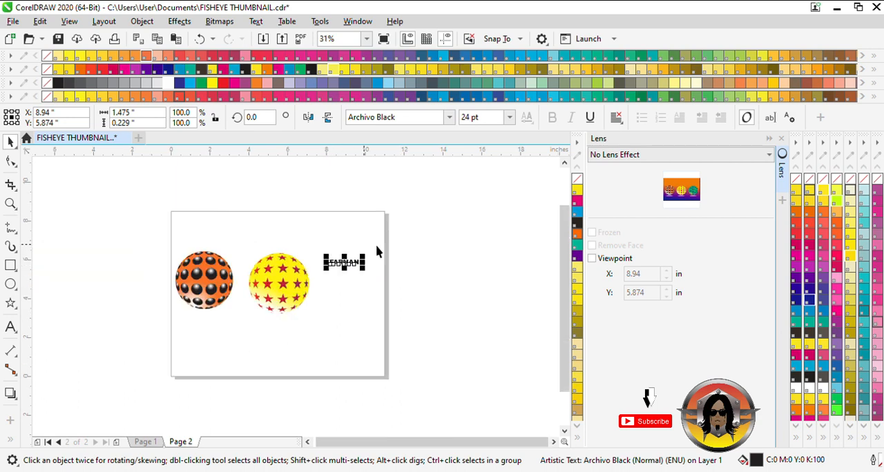
click(809, 300)
scroll(351, 272, up, 1)
drag(358, 261, 417, 261)
right_click(416, 262)
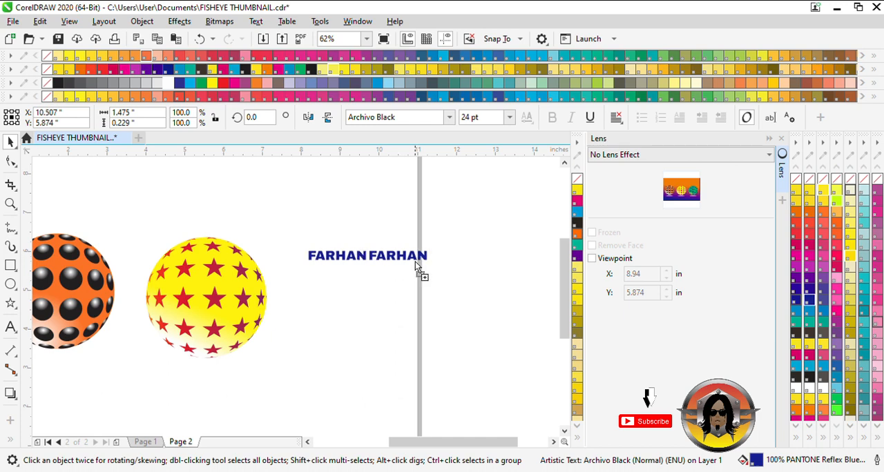
scroll(349, 276, down, 1)
key(Right)
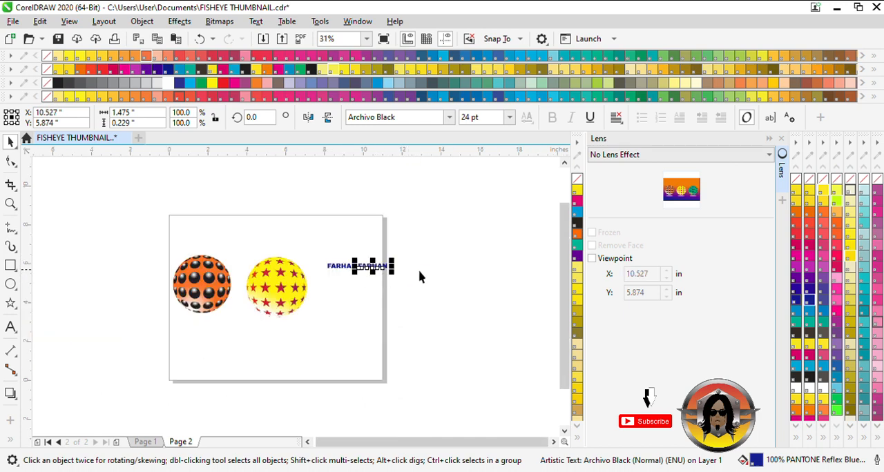
drag(384, 271, 422, 269)
right_click(422, 269)
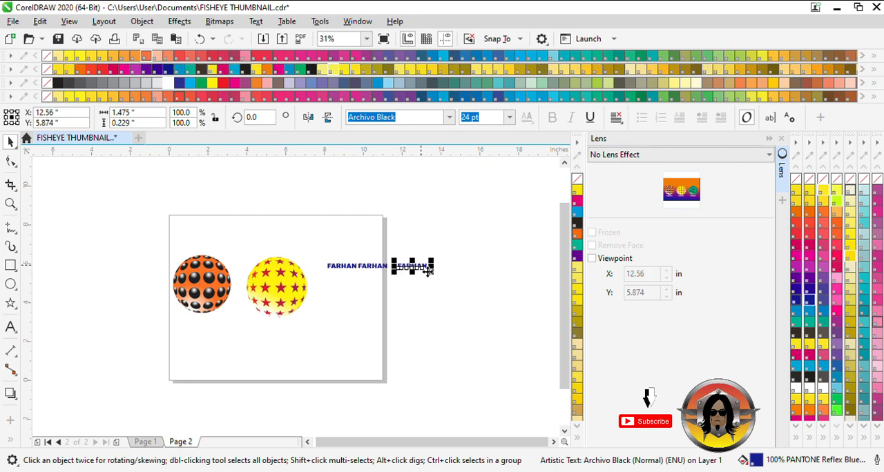
key(Delete)
click(379, 269)
key(Delete)
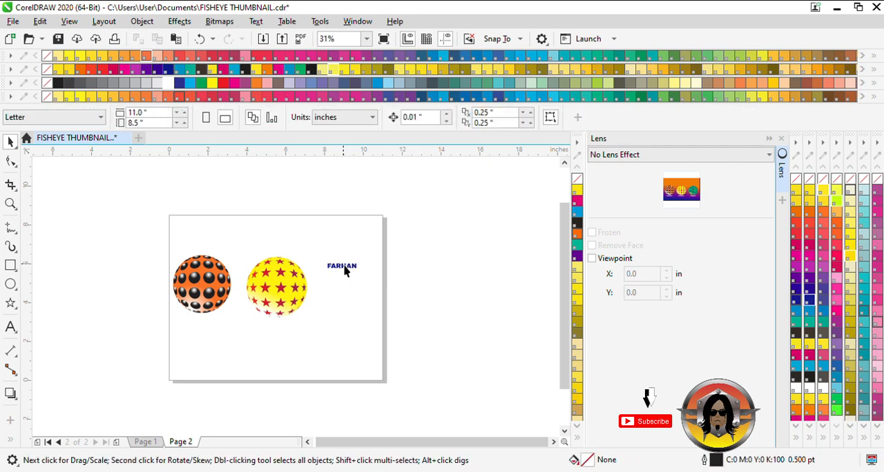
Duplicate the name text horizontally with a small, even gap to make a row of six copies.
drag(342, 264, 373, 264)
right_click(374, 265)
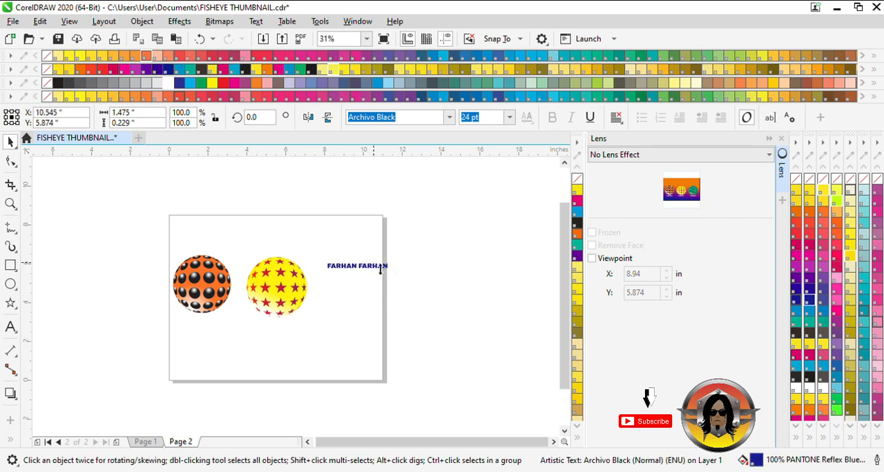
key(ctrl+r)
key(ctrl+r)
key(ctrl+r)
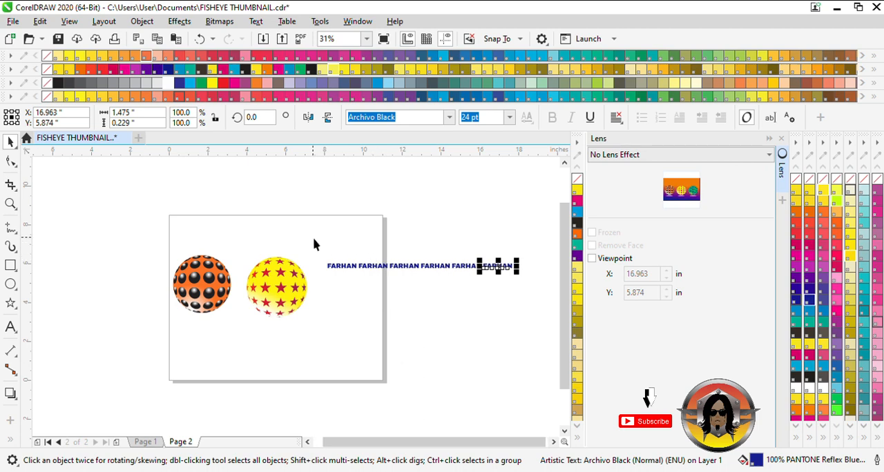
Duplicate the row of six names downward at even, tight spacing to build a block of ten rows.
drag(313, 241, 546, 303)
drag(446, 272, 444, 277)
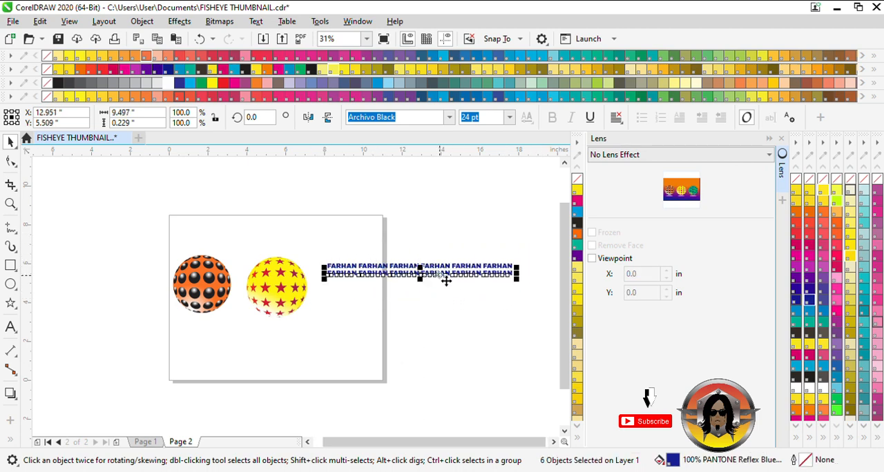
key(ctrl+r)
key(ctrl+r)
key(ctrl+r)
key(ctrl+r)
key(ctrl+r)
key(ctrl+r)
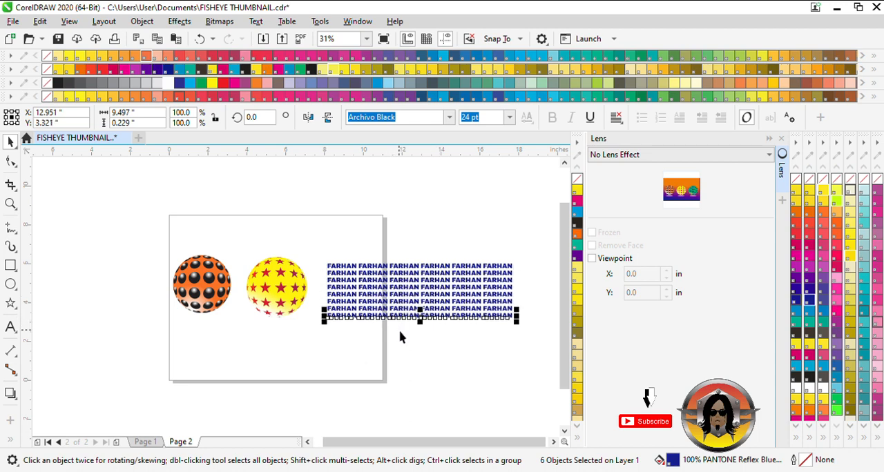
key(ctrl+r)
key(ctrl+r)
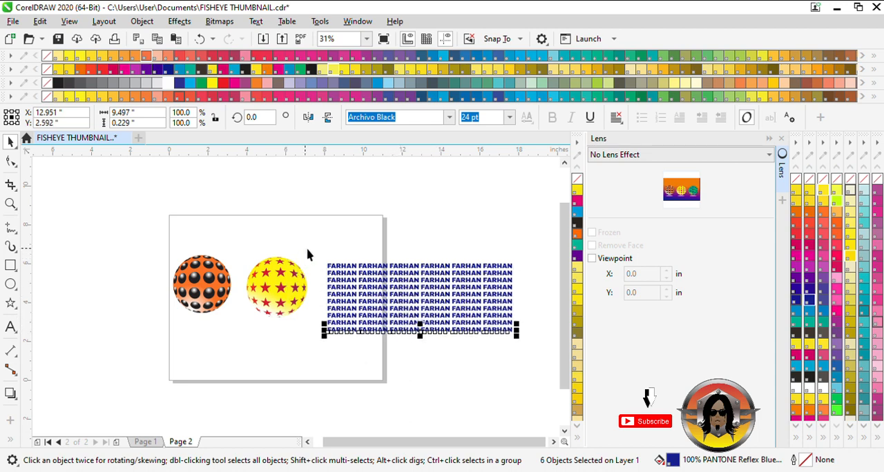
Select all 60 name texts in the block and group them.
drag(308, 255, 551, 382)
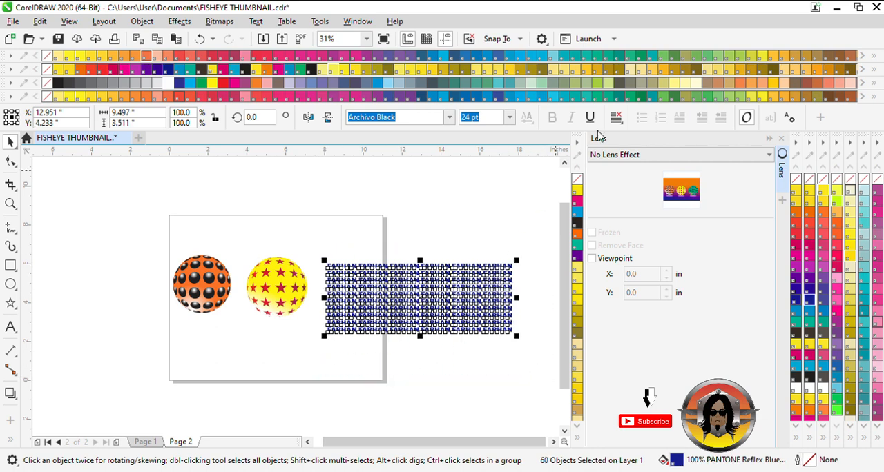
drag(321, 252, 505, 395)
drag(541, 364, 542, 365)
key(ctrl+g)
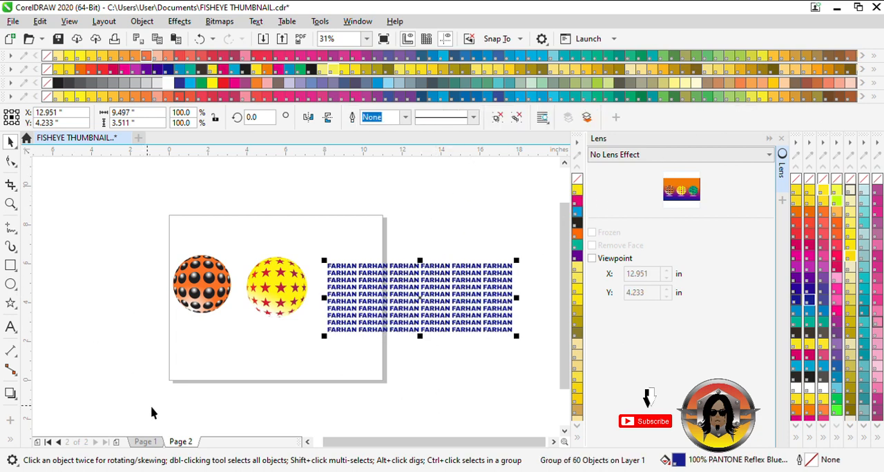
Draw a circle about 3.18 inches in diameter over the middle of the name text block.
click(206, 366)
click(10, 285)
mouse_move(427, 297)
mouse_down()
mouse_move(413, 291)
mouse_move(508, 362)
mouse_up()
scroll(452, 321, up, 2)
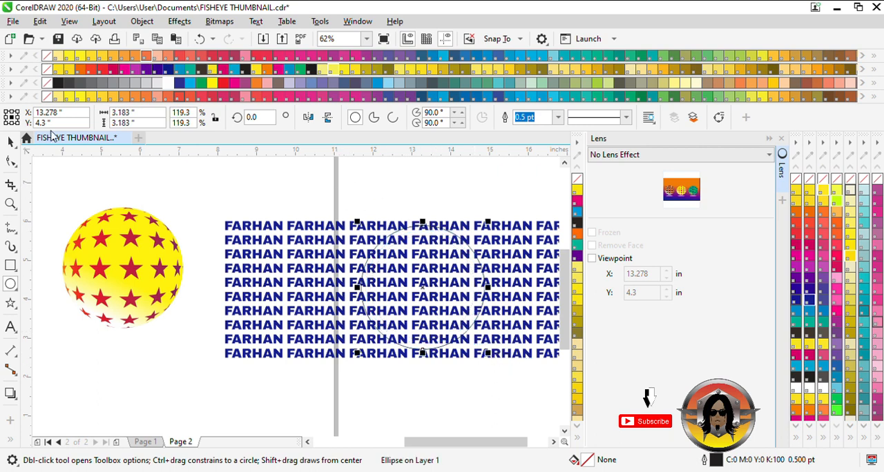
Shift the circle slightly left over the name text block and apply a Fish Eye lens at a rate of 115%.
click(11, 142)
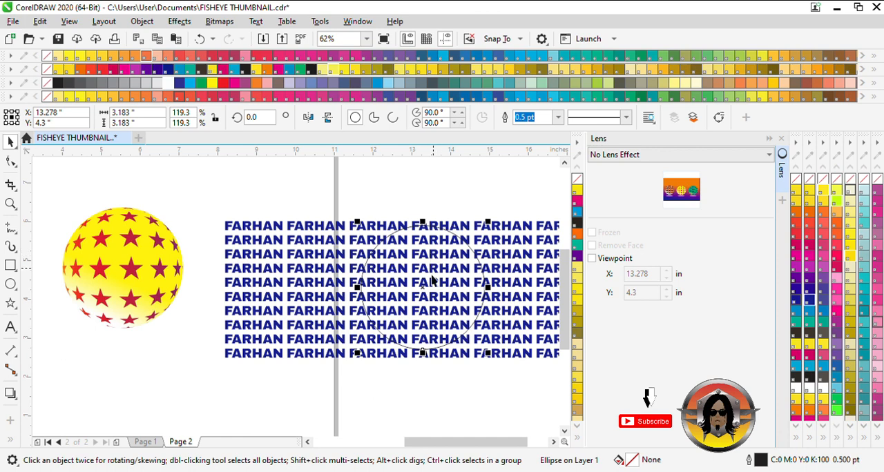
drag(424, 290, 409, 289)
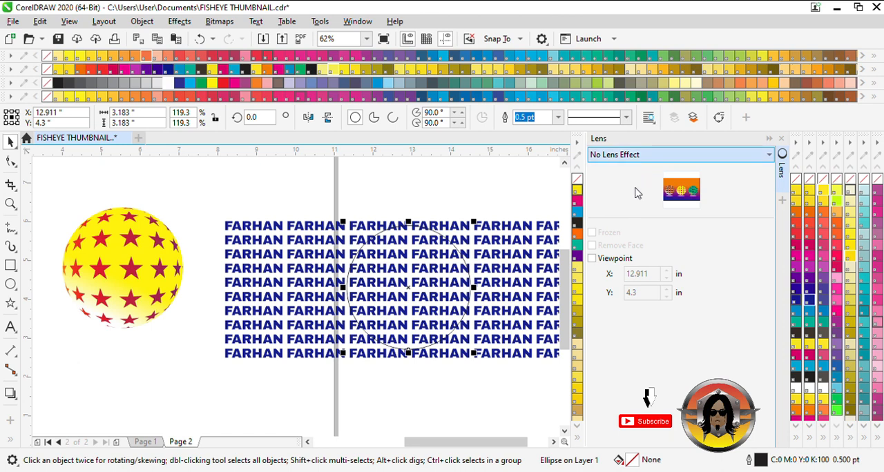
click(624, 243)
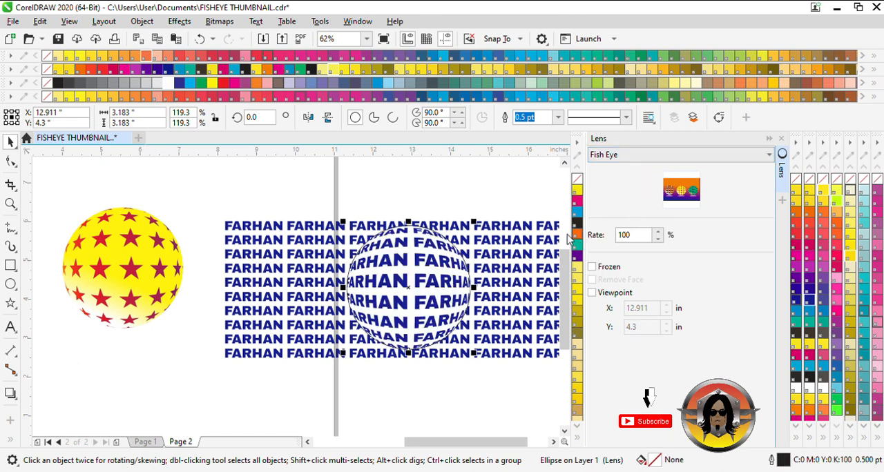
click(659, 232)
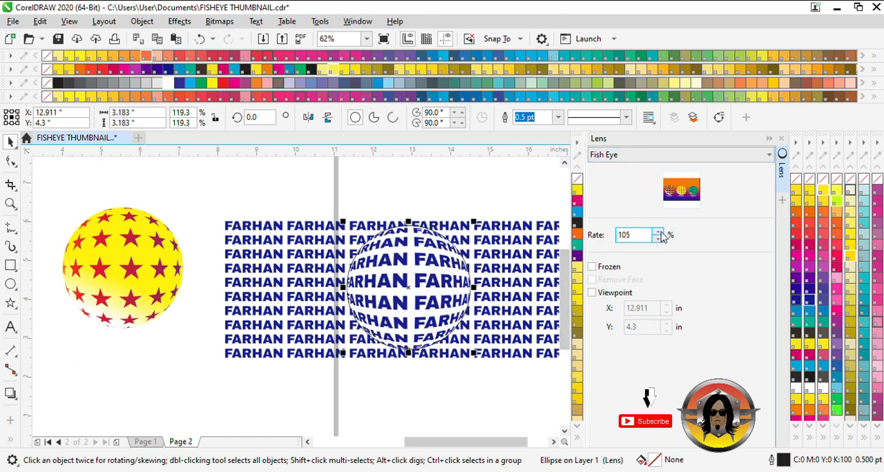
click(660, 233)
click(659, 233)
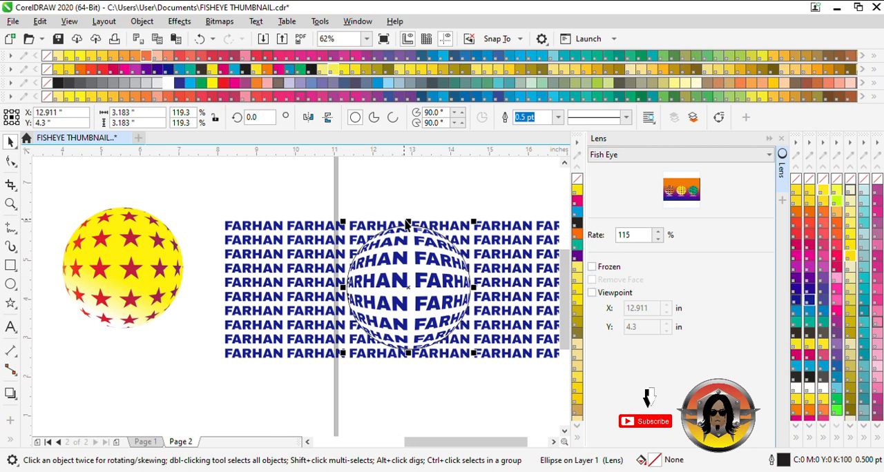
Centre the lens circle over a column of names, set the Fish Eye rate to 110%, and freeze the lens.
click(420, 271)
click(440, 270)
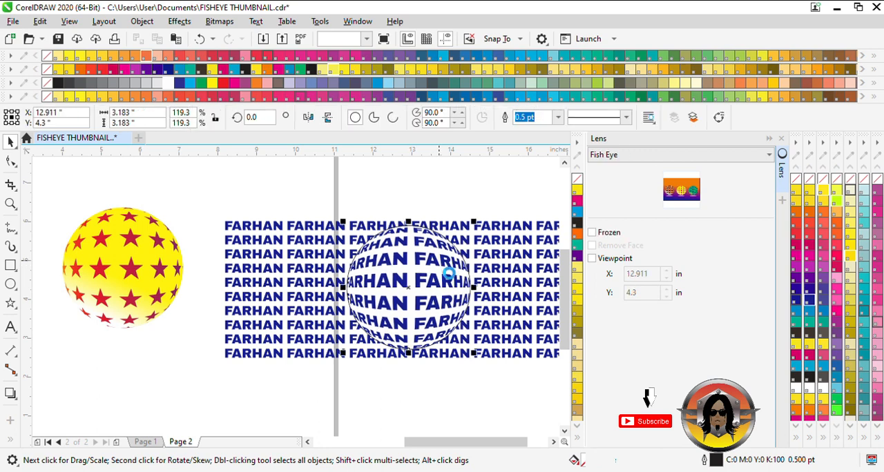
drag(424, 299, 460, 293)
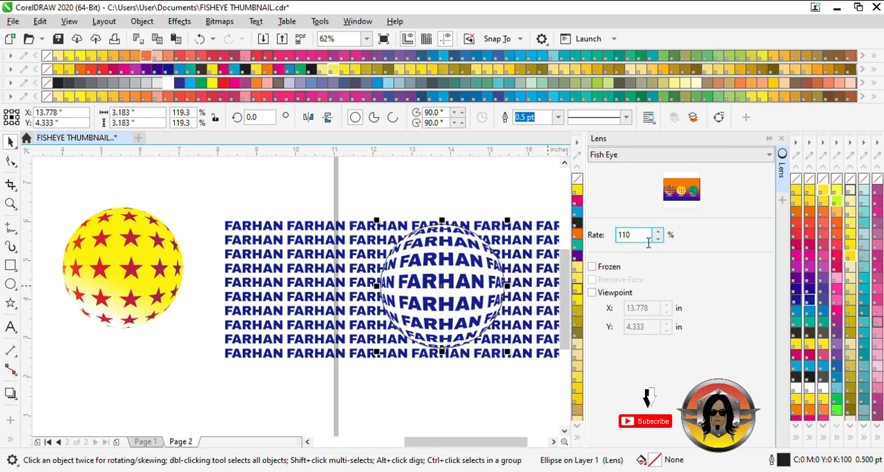
click(592, 269)
Delete the original name text block from behind the frozen lens ball.
scroll(333, 318, down, 1)
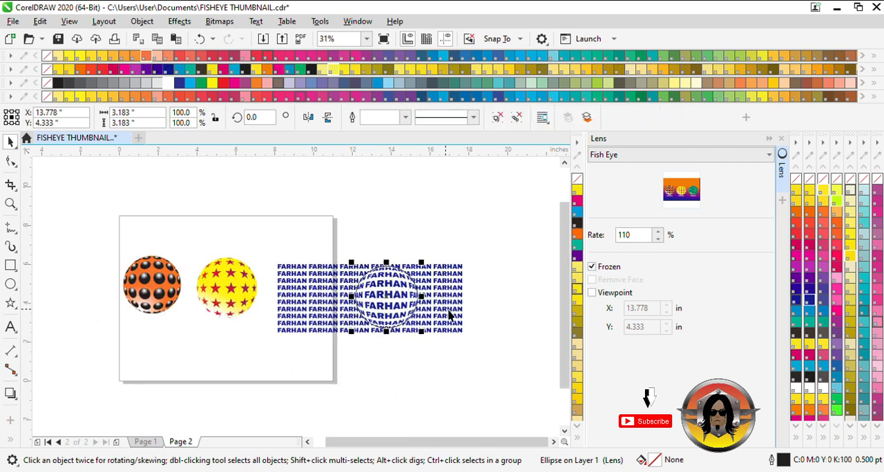
click(464, 304)
click(437, 299)
scroll(402, 309, up, 2)
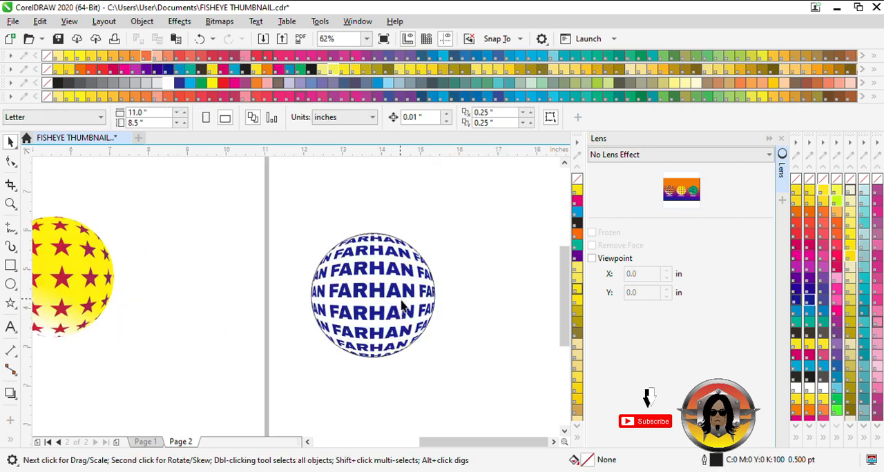
Remove the outline from the frozen name ball and ungroup it.
click(402, 296)
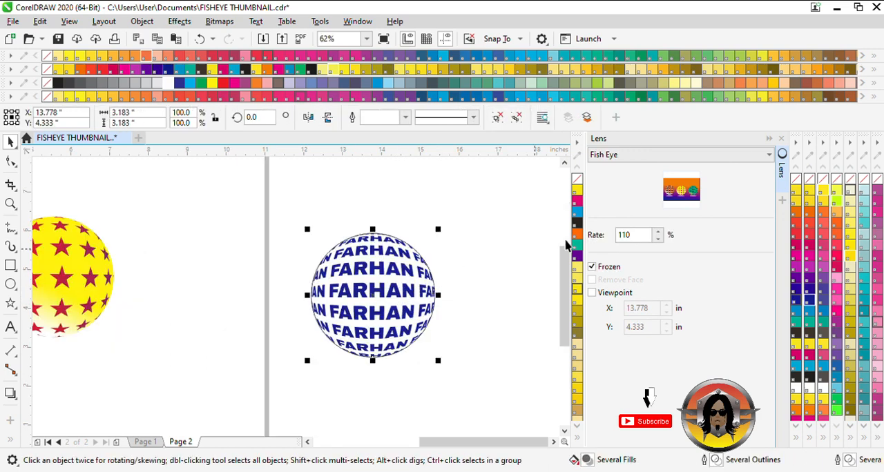
right_click(796, 180)
click(533, 232)
click(407, 264)
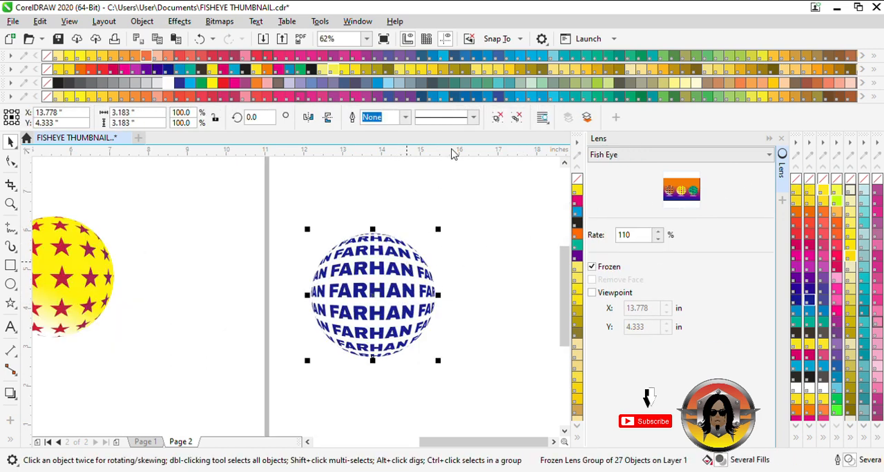
click(497, 118)
click(414, 235)
Select the white background circle behind the warped names and fill it with PANTONE Hexachrome green.
click(393, 278)
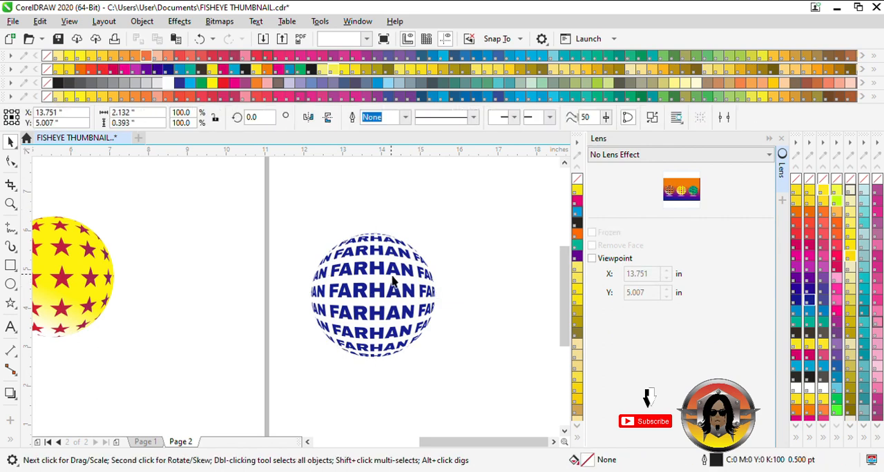
click(473, 278)
click(401, 287)
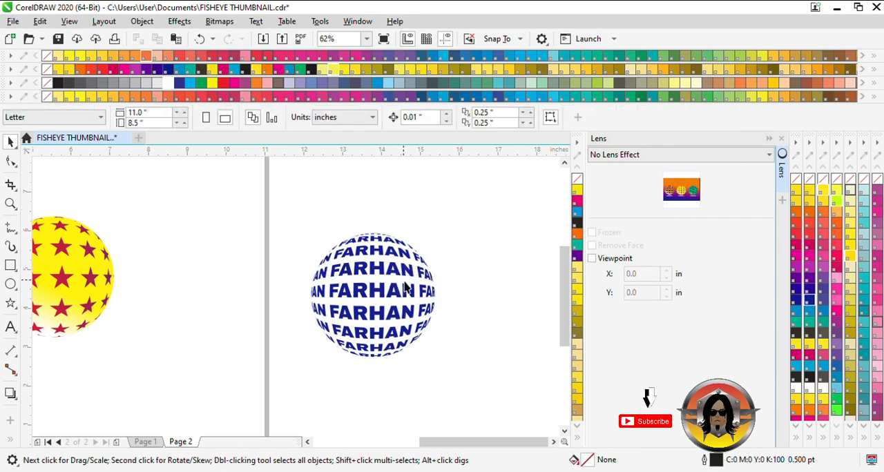
click(399, 286)
click(396, 283)
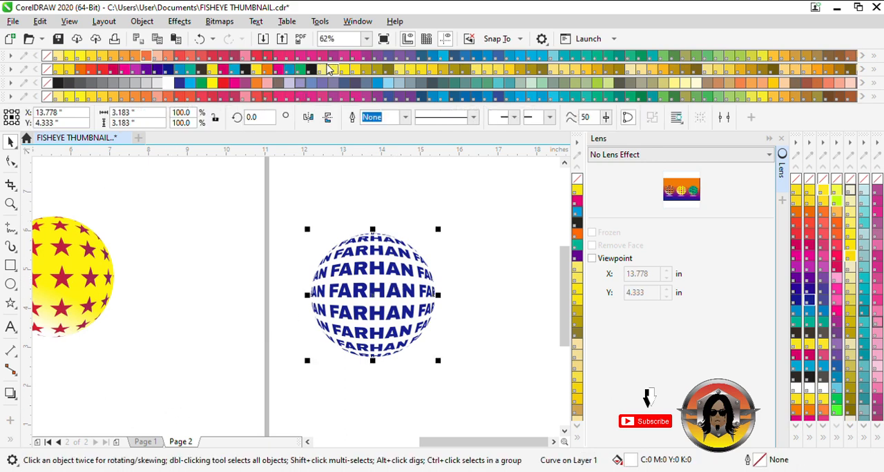
click(302, 69)
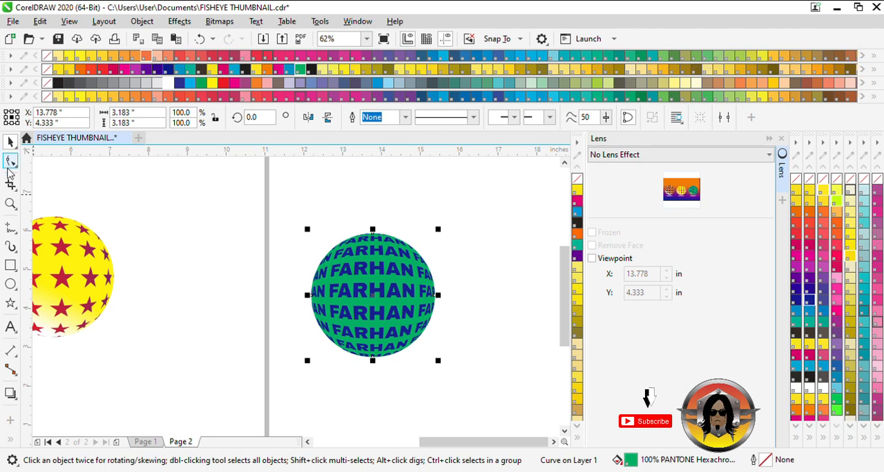
Apply a linear fountain fill to the background circle, running from green near the lower middle to white at the bottom edge.
key(g)
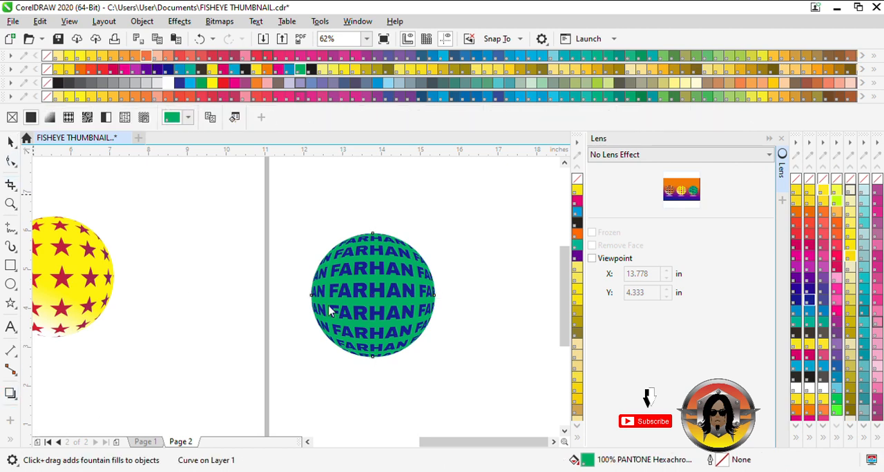
drag(343, 373, 398, 254)
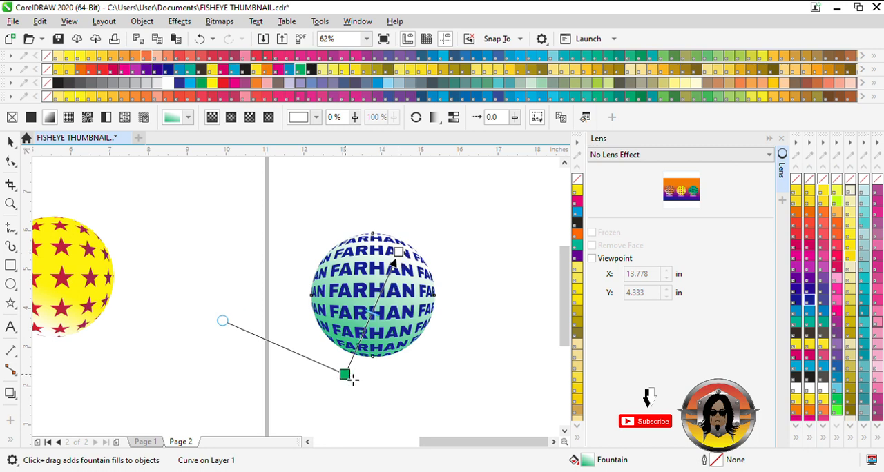
drag(350, 378, 354, 353)
drag(403, 266, 344, 388)
drag(366, 349, 371, 329)
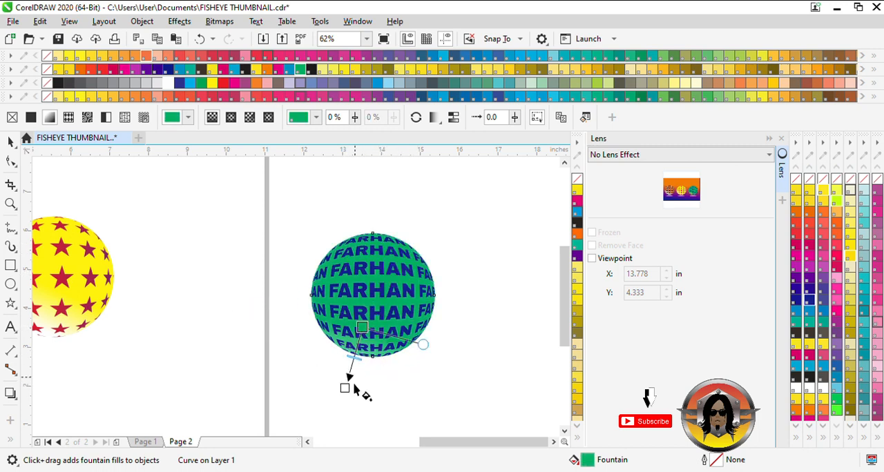
drag(344, 389, 354, 371)
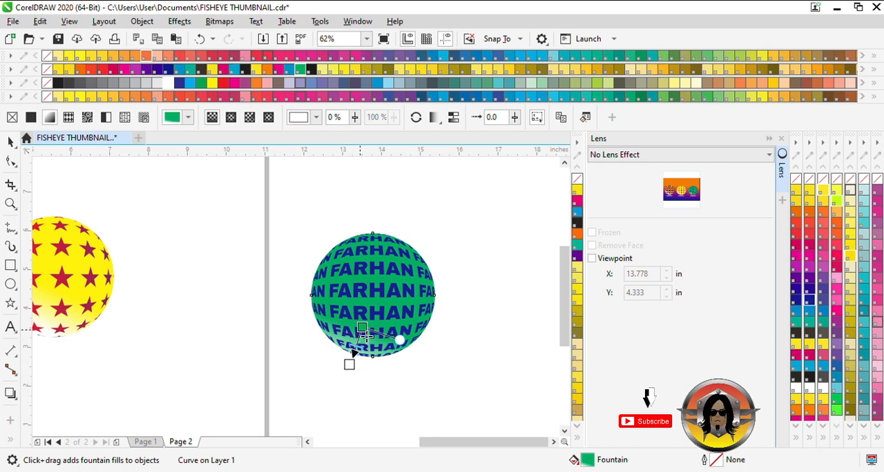
drag(366, 335, 373, 321)
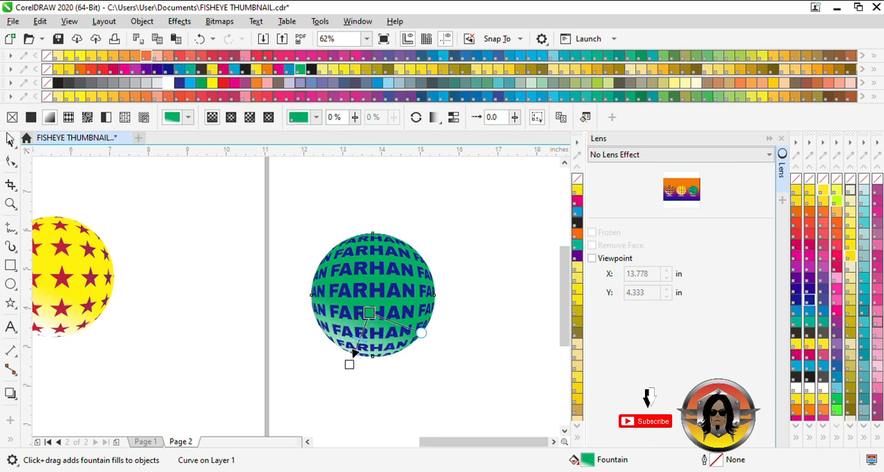
Group all parts of the green name ball and move it onto the page beside the yellow star ball.
click(11, 141)
drag(227, 216, 490, 393)
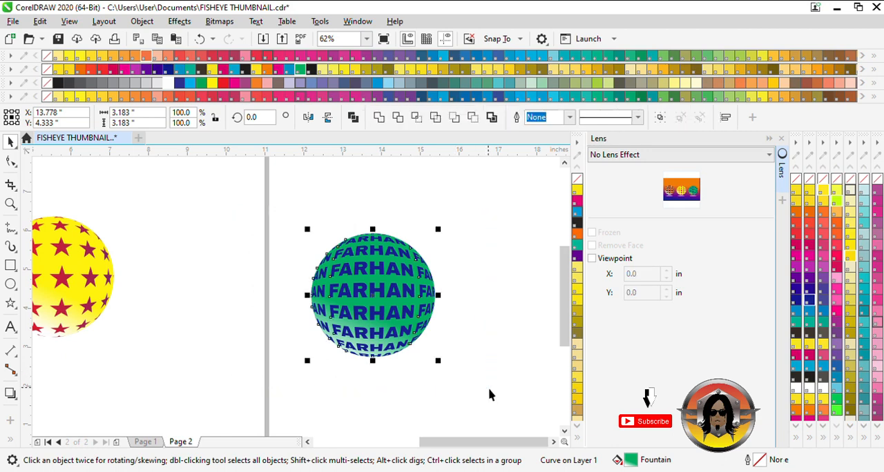
key(ctrl+g)
scroll(438, 339, down, 1)
drag(421, 325, 331, 317)
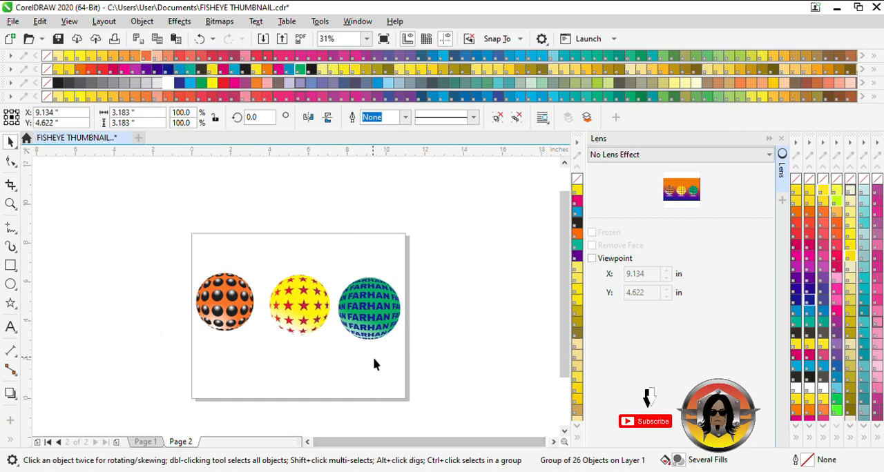
Fine-tune the green name ball's position to X 9.202 in, Y 4.746 in, roughly level with the other balls.
click(373, 357)
scroll(369, 329, up, 1)
click(375, 325)
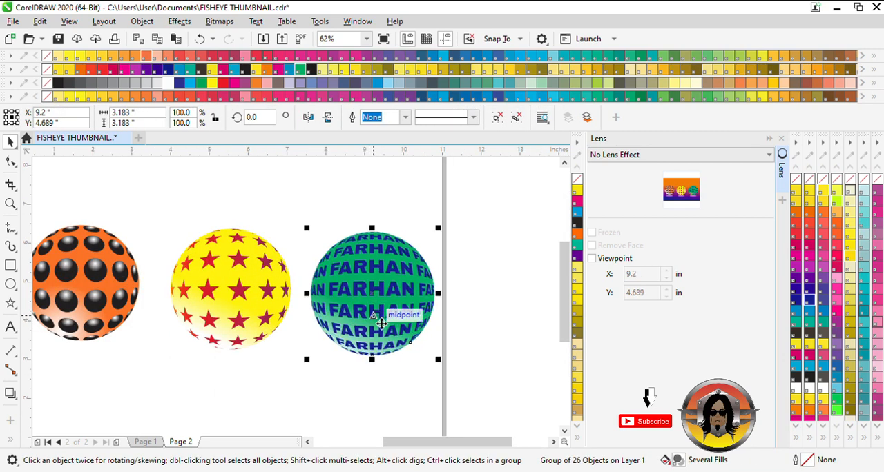
drag(390, 333, 388, 330)
key(Right)
key(Right)
key(Right)
key(Right)
key(Right)
key(Right)
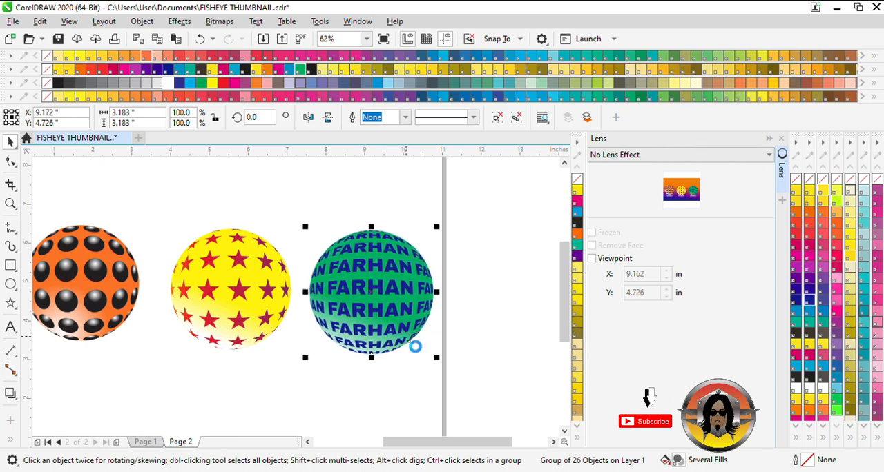
key(Up)
key(Up)
scroll(321, 315, down, 1)
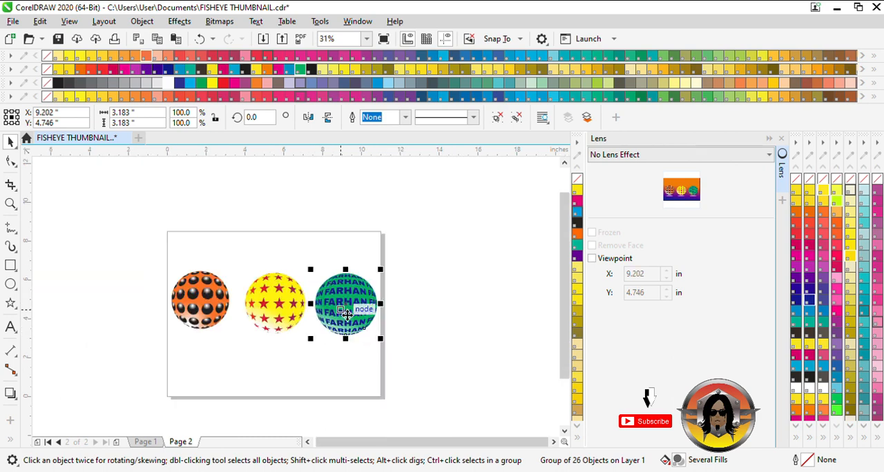
Shift the yellow star ball slightly to X 5.48 in, Y 4.809 in between the orange and green balls.
scroll(262, 317, up, 1)
drag(356, 395, 227, 189)
drag(294, 288, 292, 289)
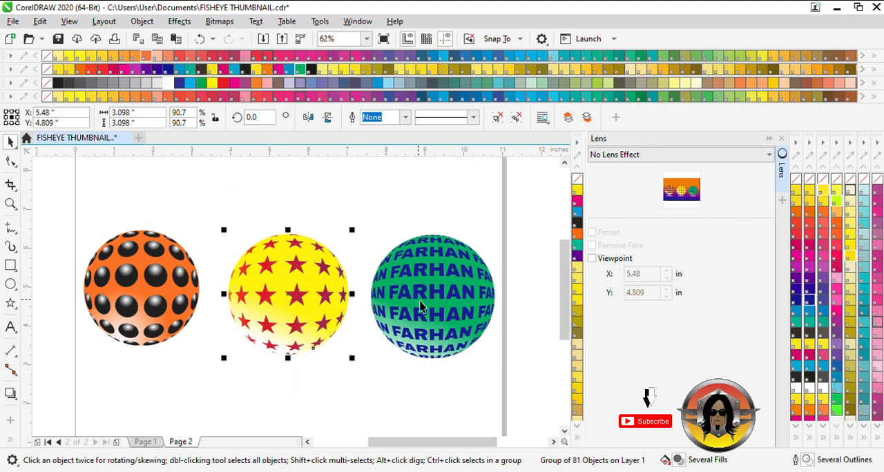
click(434, 300)
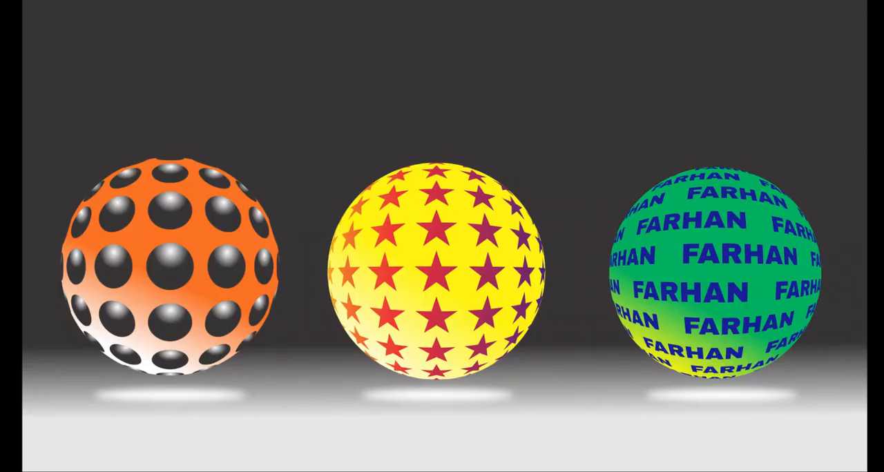